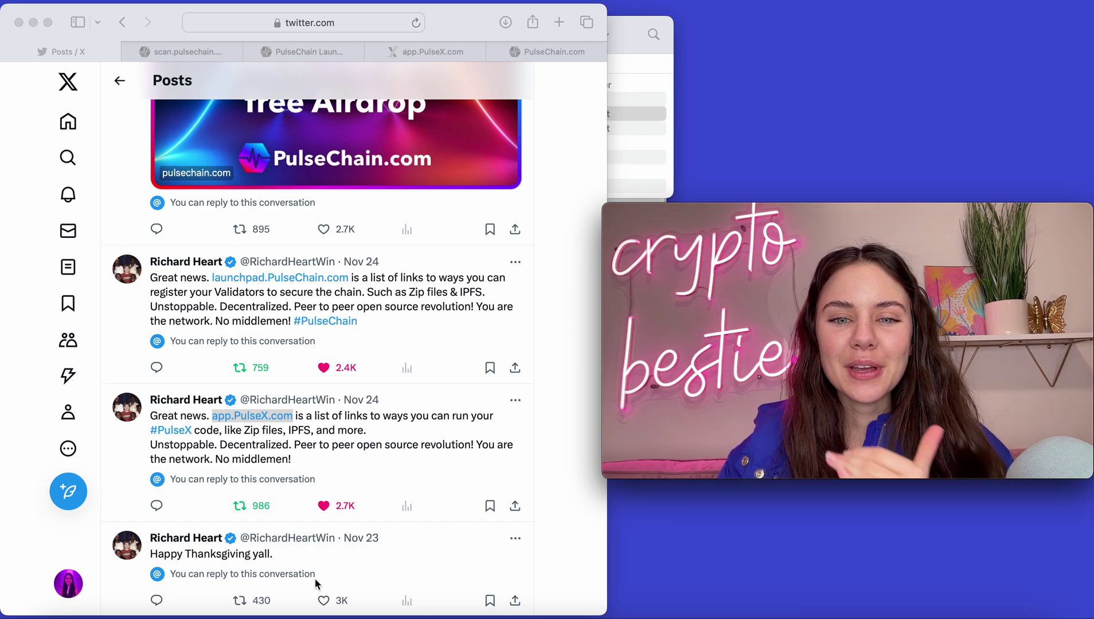
- Scroll scan.pulsechain.com to its 'Run it from your desktop' downloads, then bring Finder's MacOS-4 folder forward
left_click(469, 316)
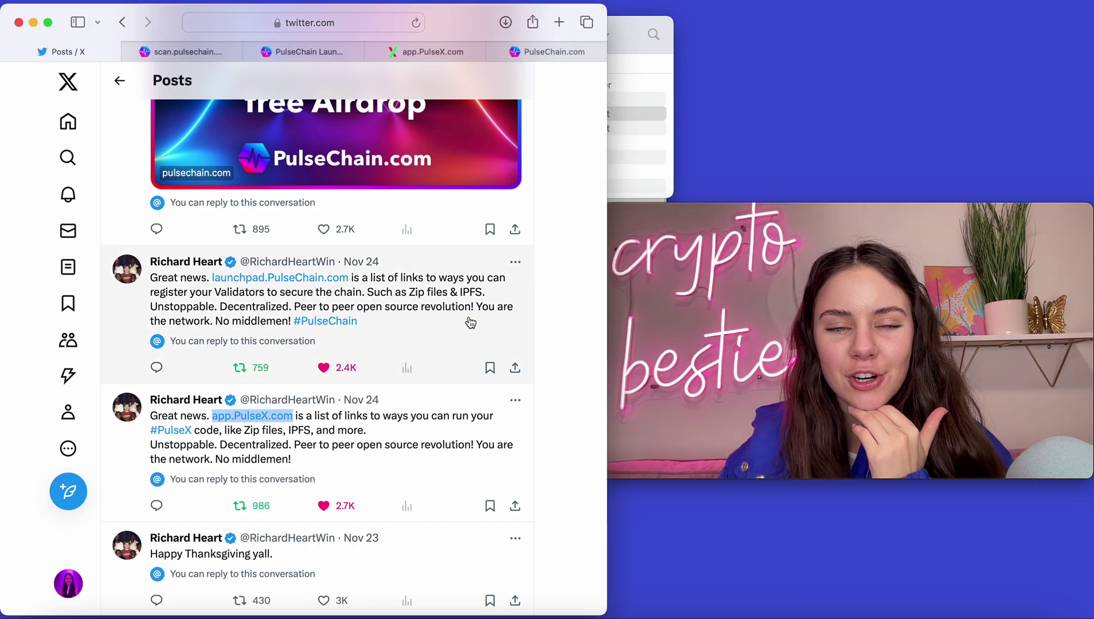
left_click(539, 321)
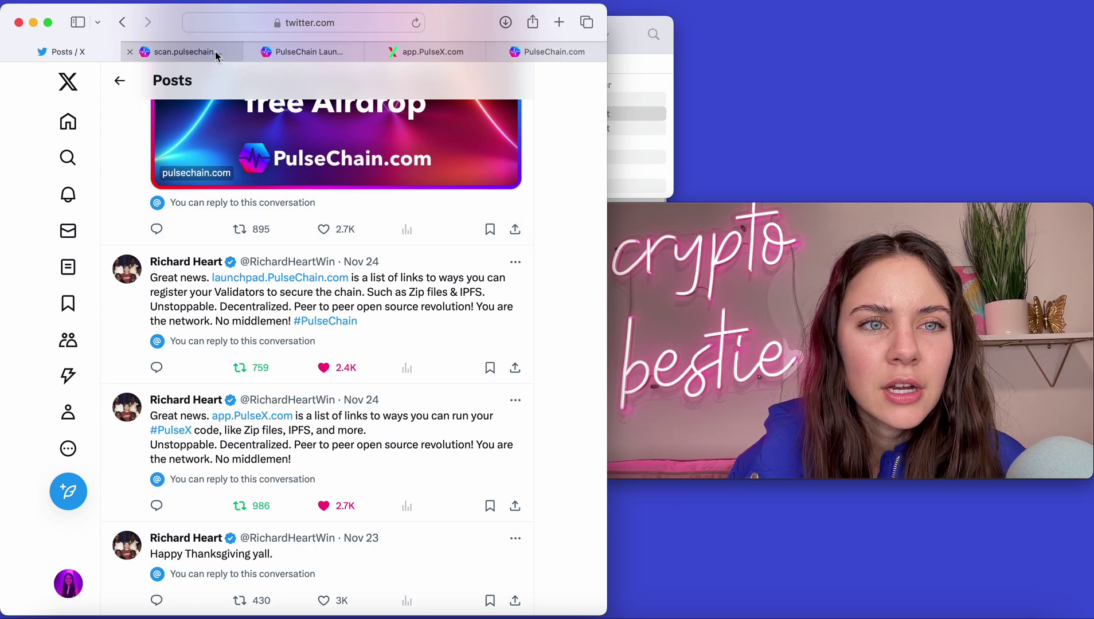
left_click(189, 53)
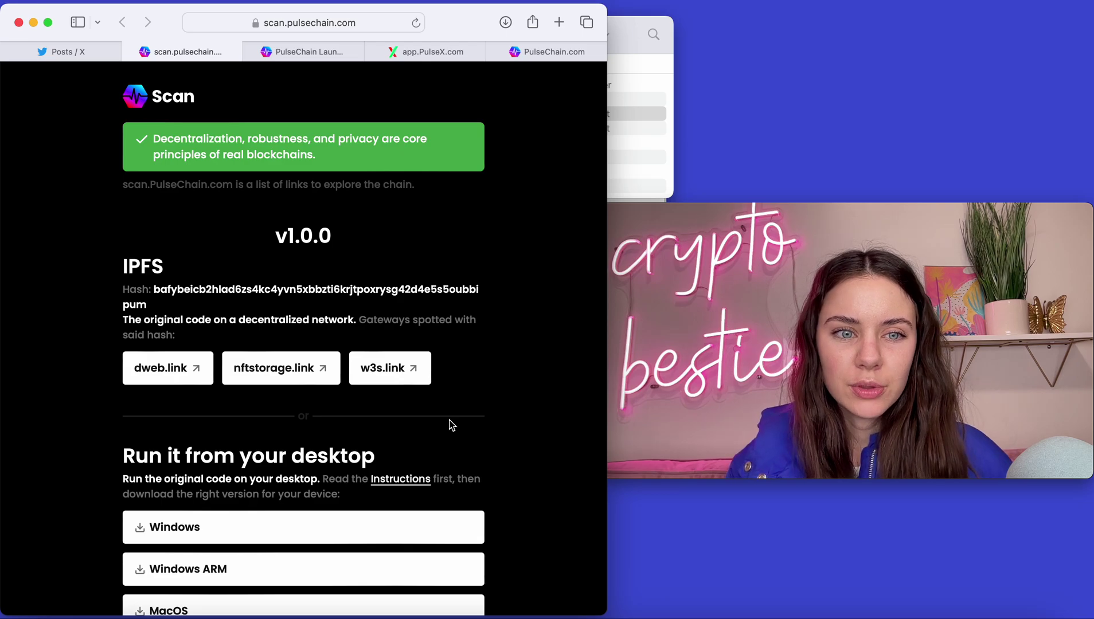
scroll(450, 425, "down", 5)
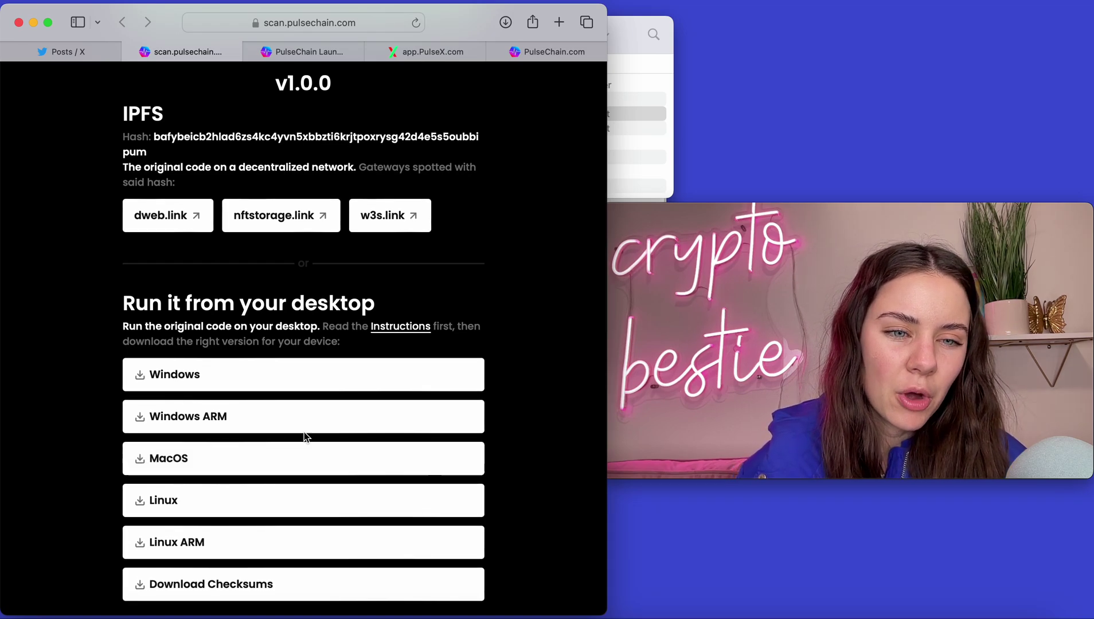
left_click(648, 84)
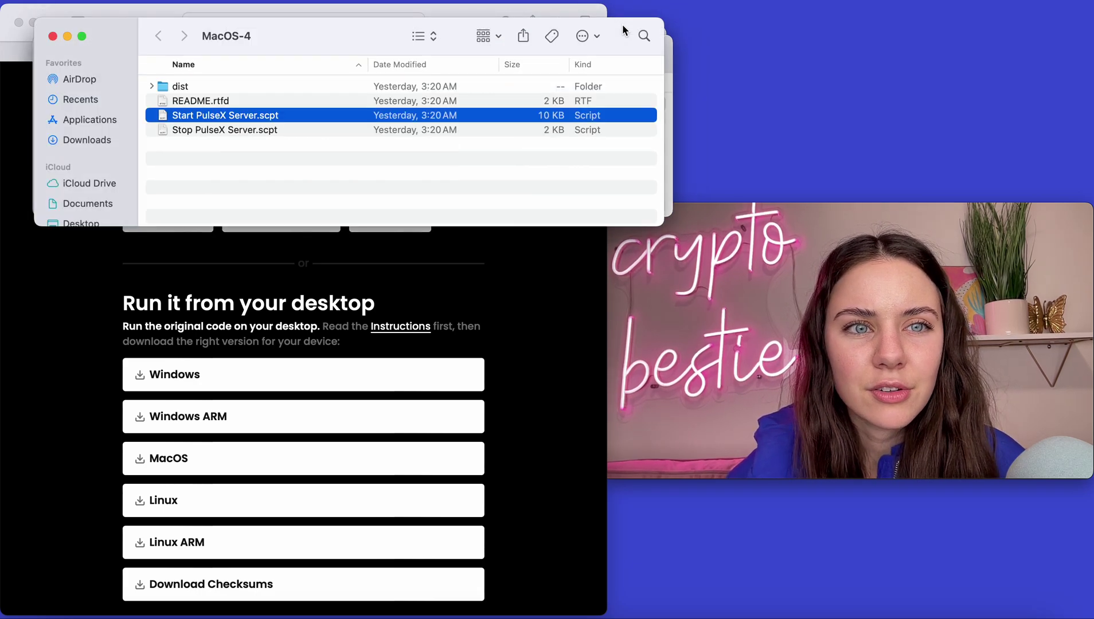
- Cycle through the MacOS-3 and MacOS-4 Finder windows until the MacOS-2 Explorer scripts folder is frontmost
left_click(670, 56)
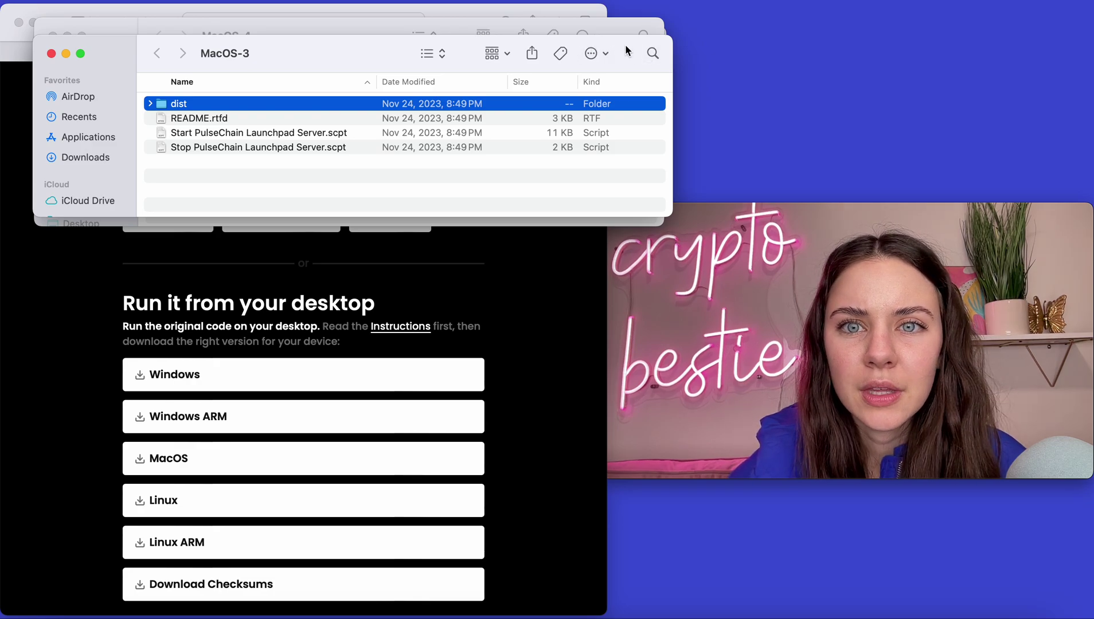
left_click_drag(625, 44, 607, 45)
left_click(631, 25)
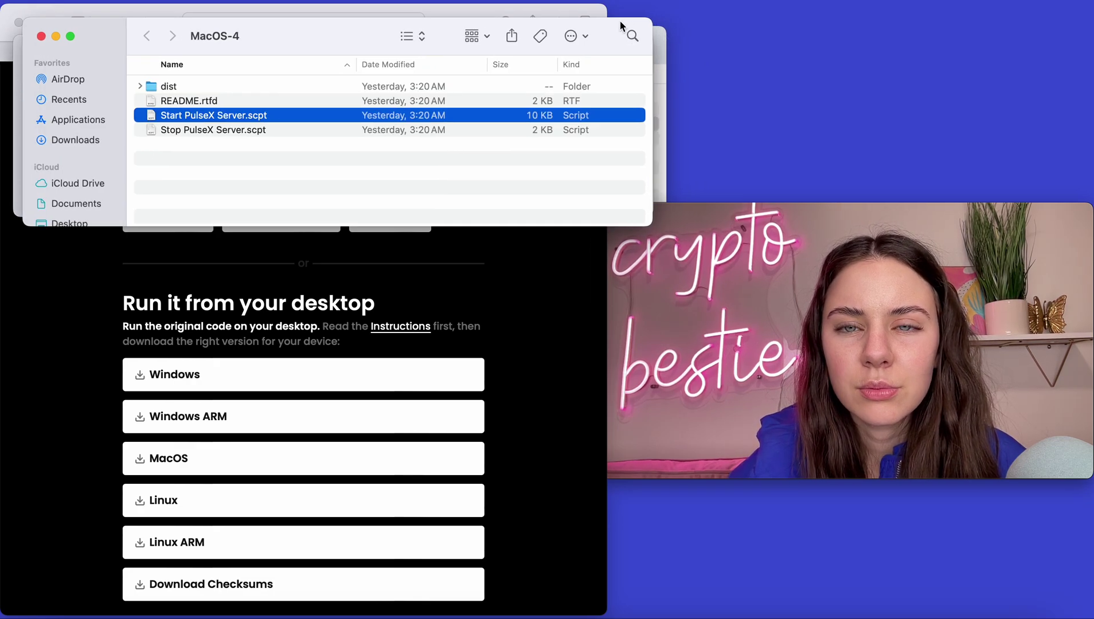
left_click(661, 61)
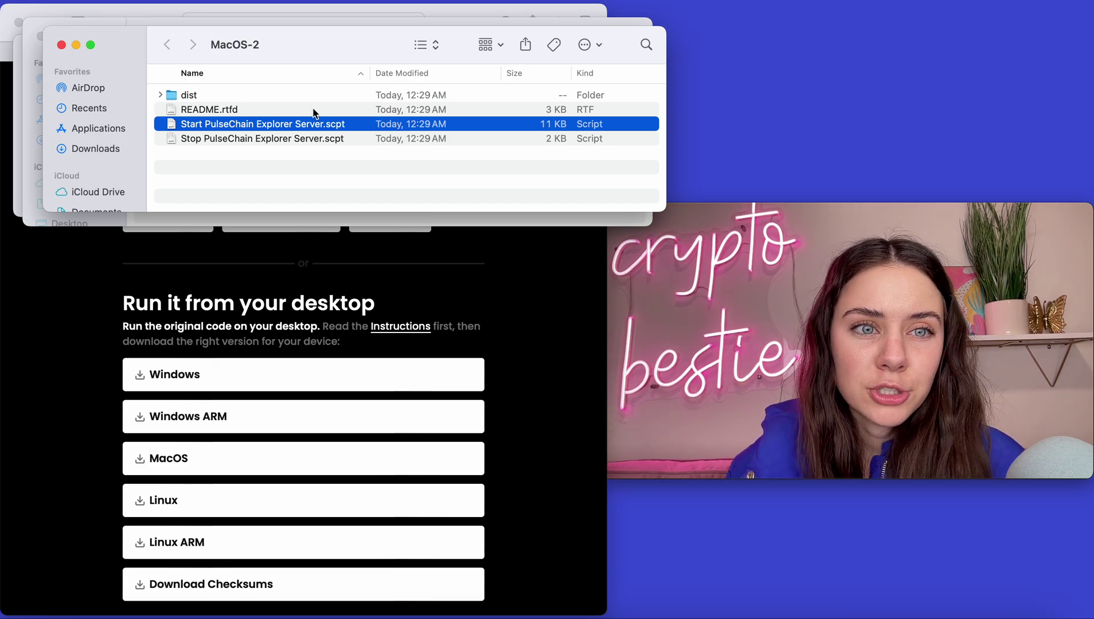
double_click(263, 106)
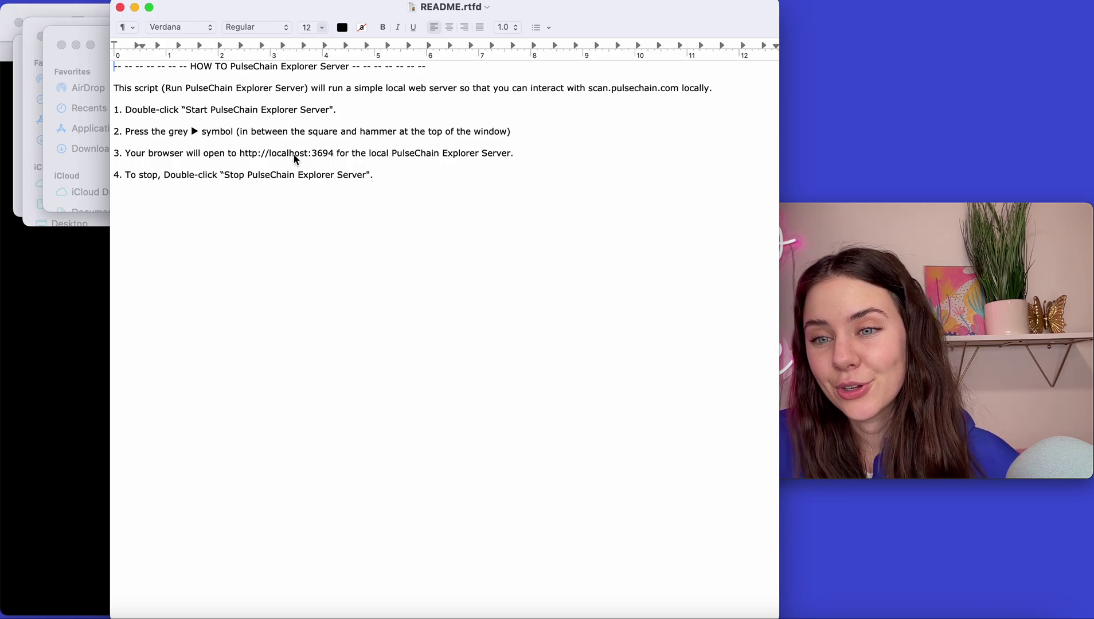
left_click(42, 357)
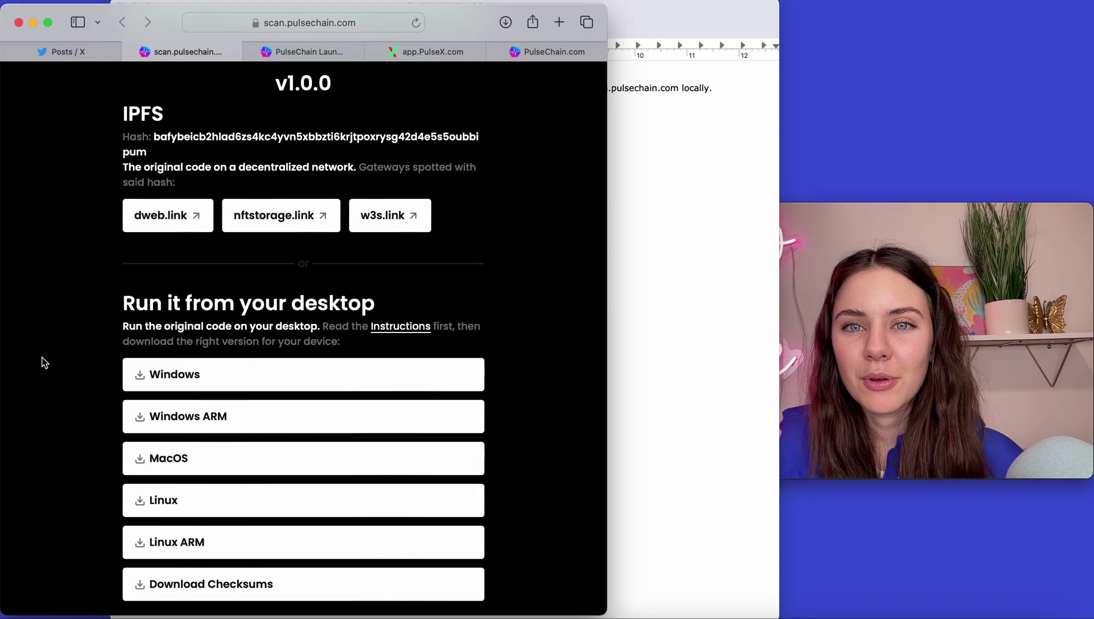
left_click(668, 10)
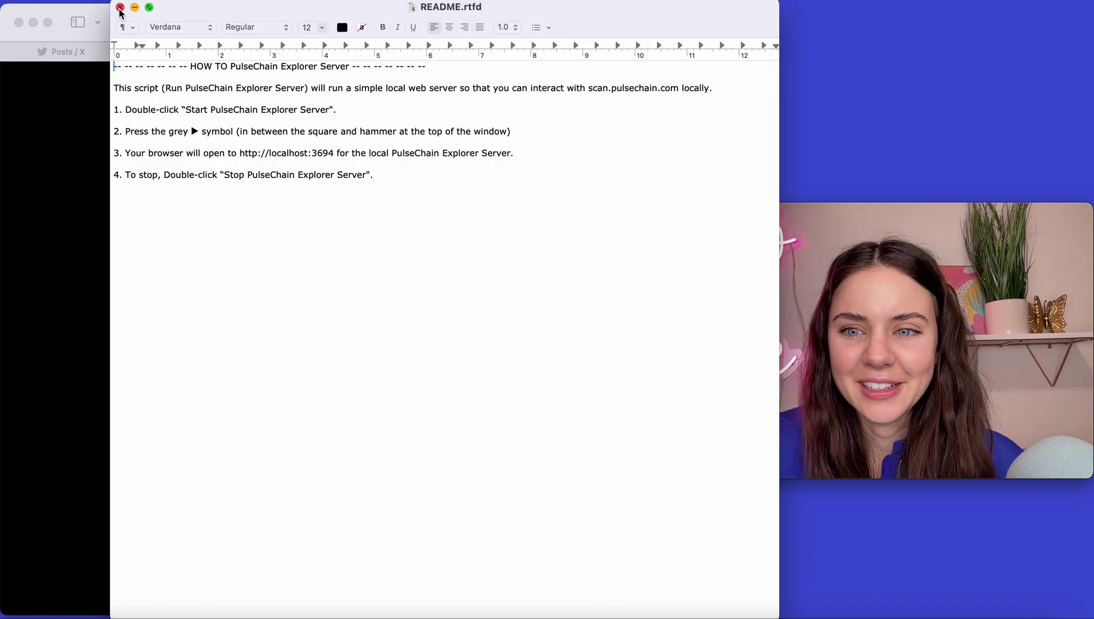
left_click(120, 8)
left_click(619, 118)
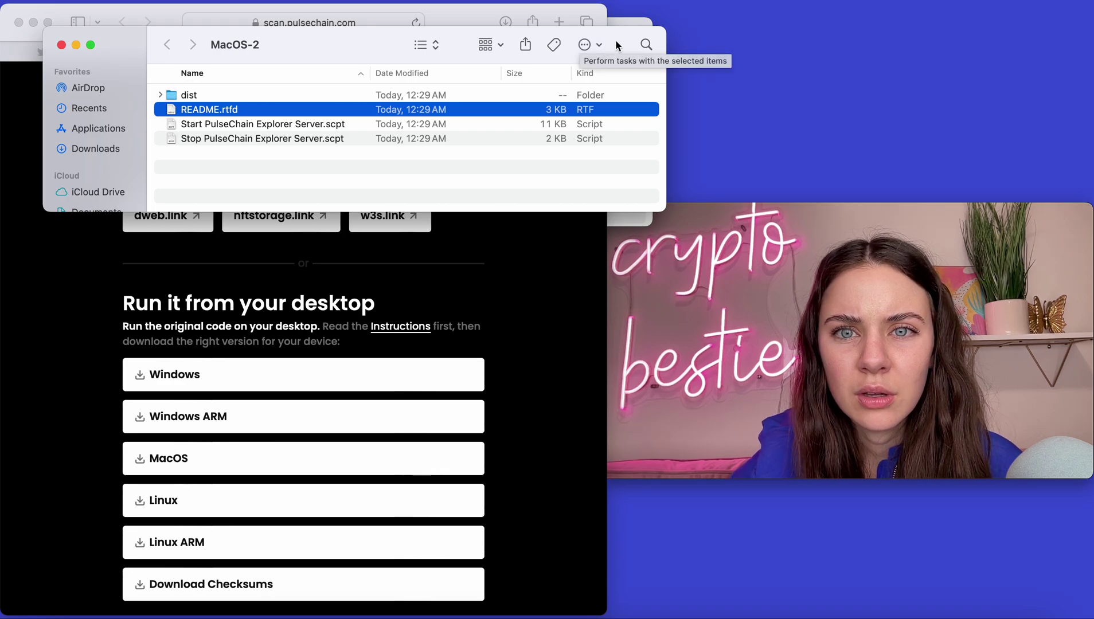
- Run Start PulseChain Explorer Server.scpt in Script Editor to launch the explorer on localhost
left_click_drag(618, 41, 680, 56)
double_click(336, 135)
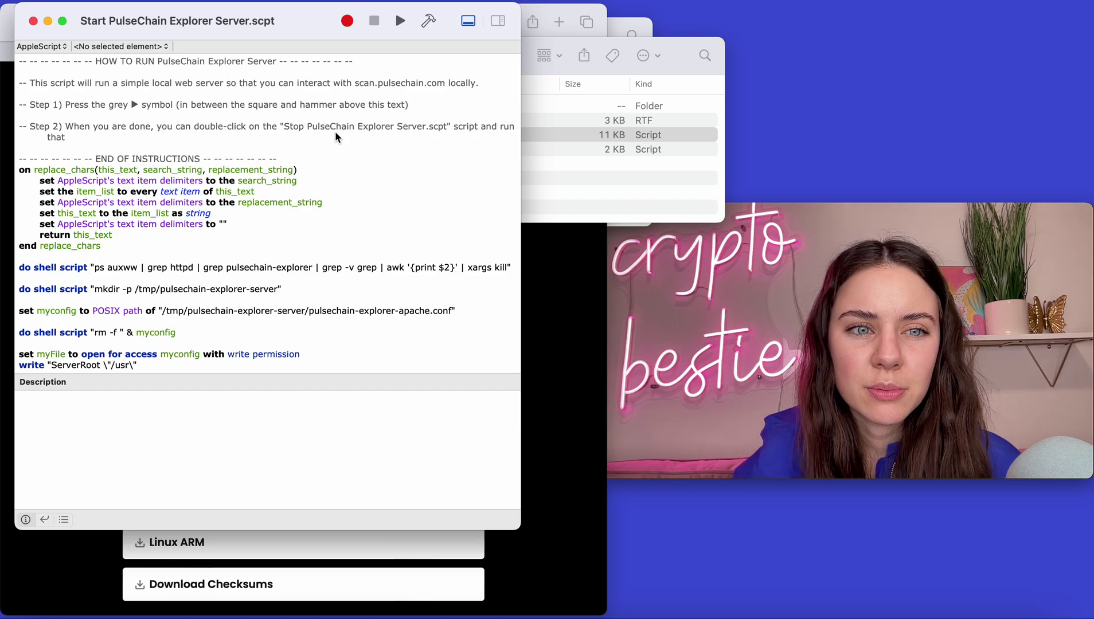
left_click(399, 22)
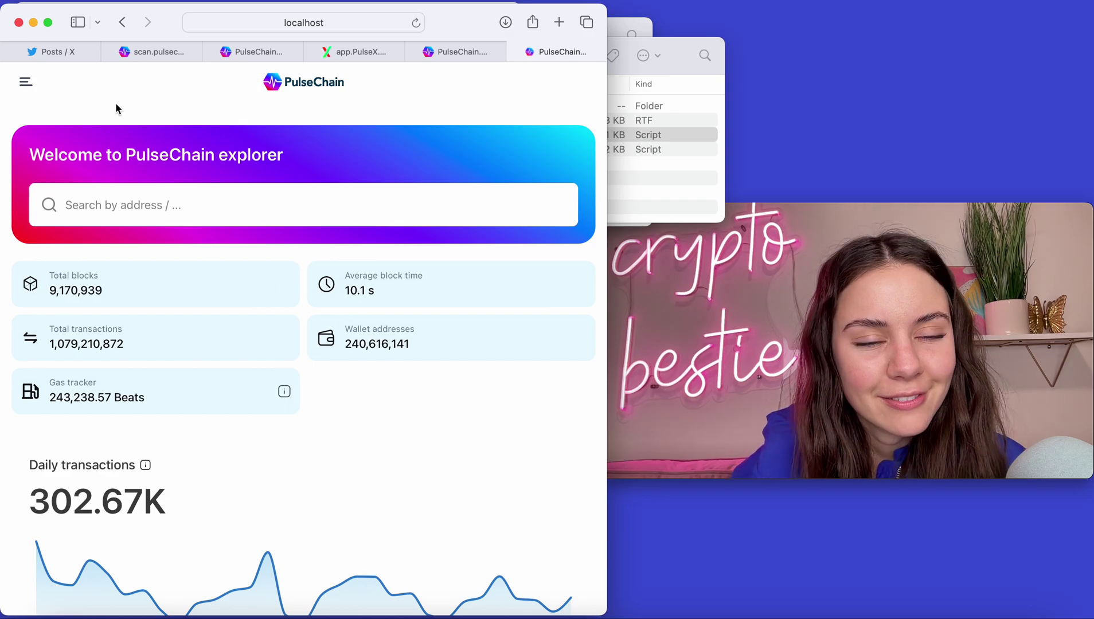
- Browse the localhost explorer's navigation drawer, stats and transactions chart, then return to the MacOS-2 folder
left_click(27, 82)
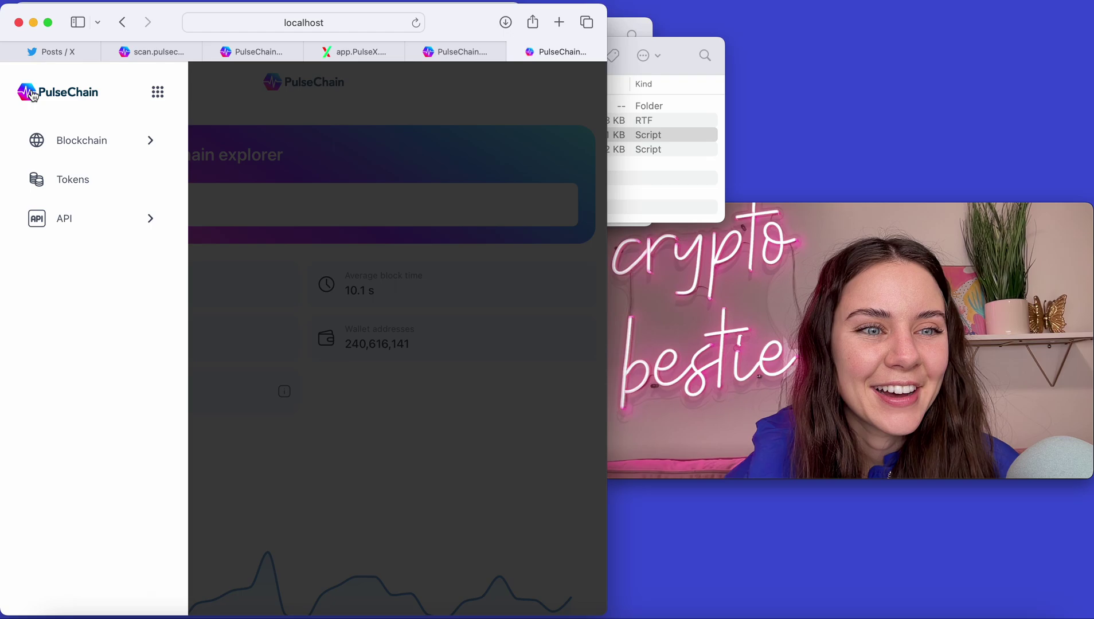
left_click(408, 336)
scroll(411, 382, "down", 10)
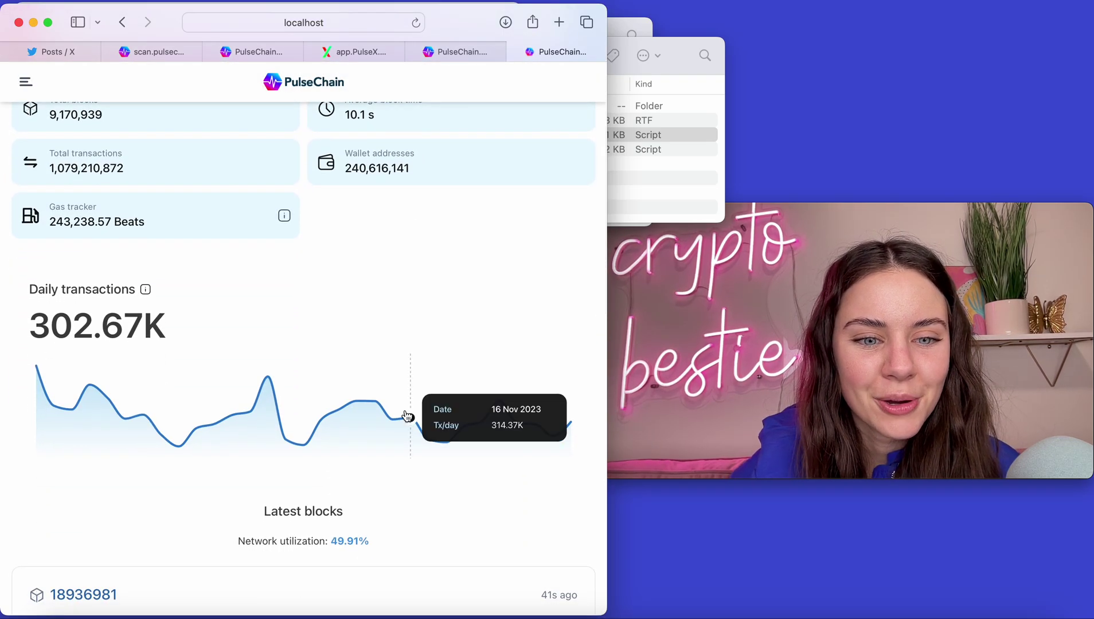
scroll(441, 366, "down", 3)
scroll(441, 367, "up", 12)
left_click(692, 119)
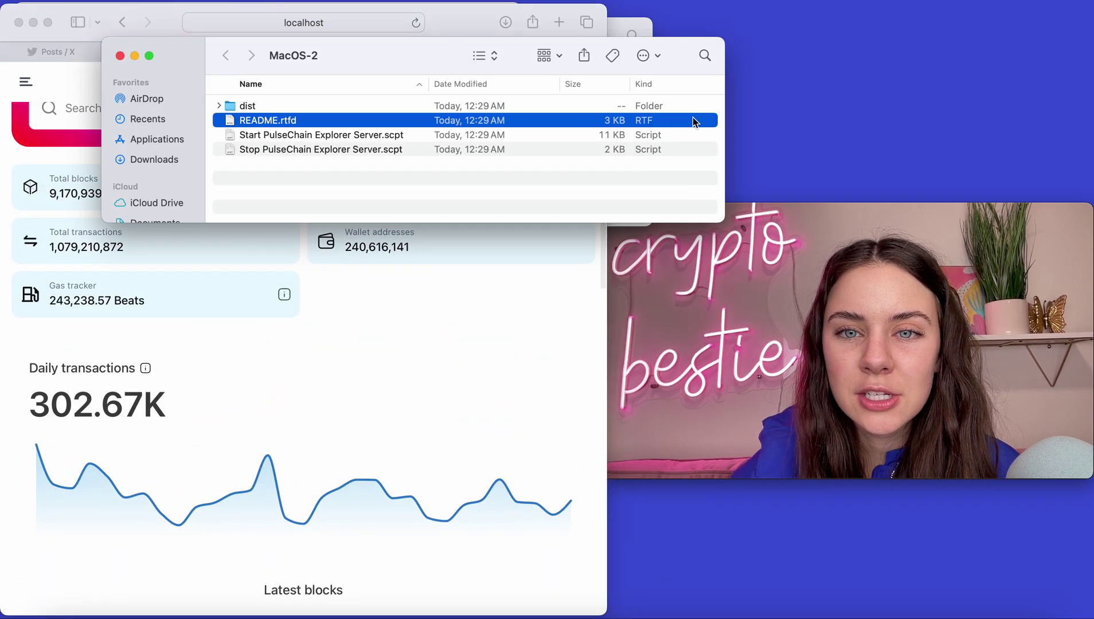
- Run Stop PulseChain Explorer Server.scpt, acknowledge the server-stopped message, and close both script windows
double_click(366, 149)
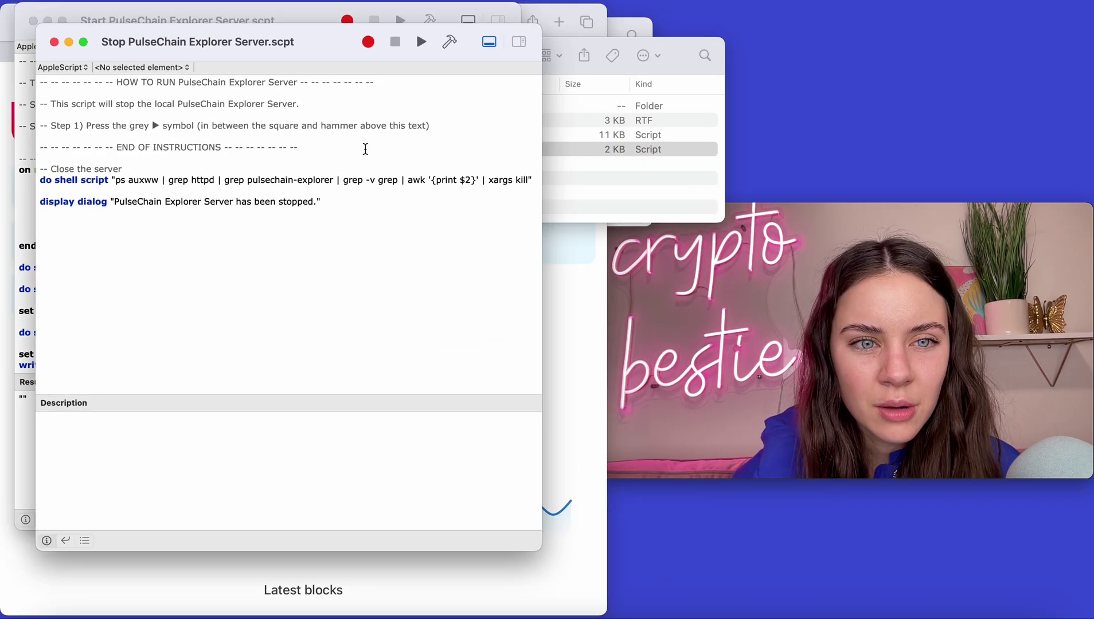
left_click(422, 43)
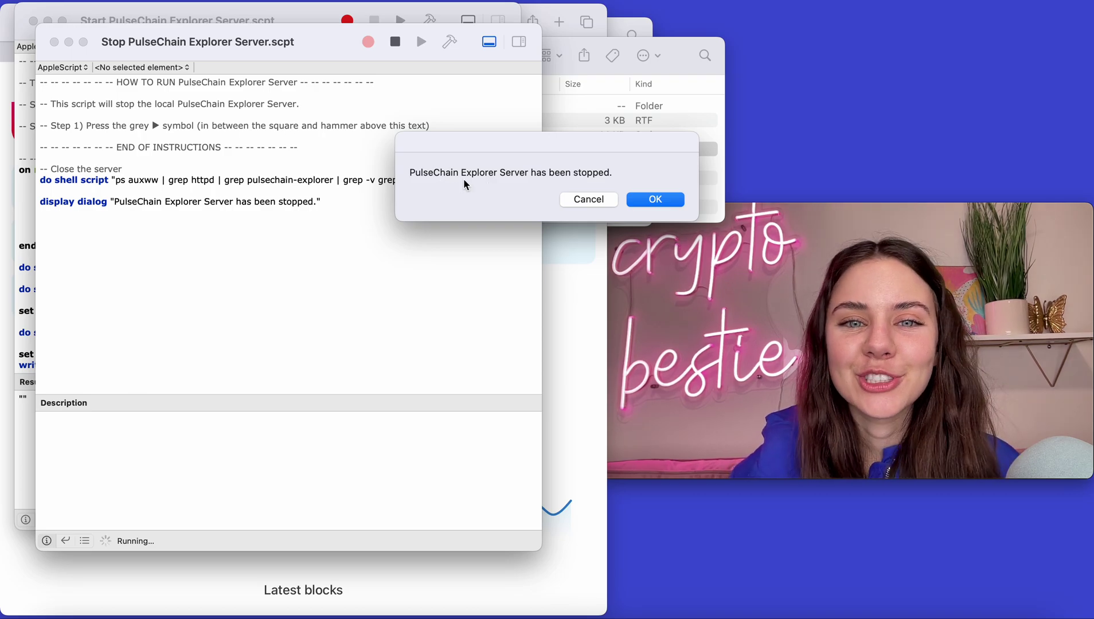
left_click(655, 199)
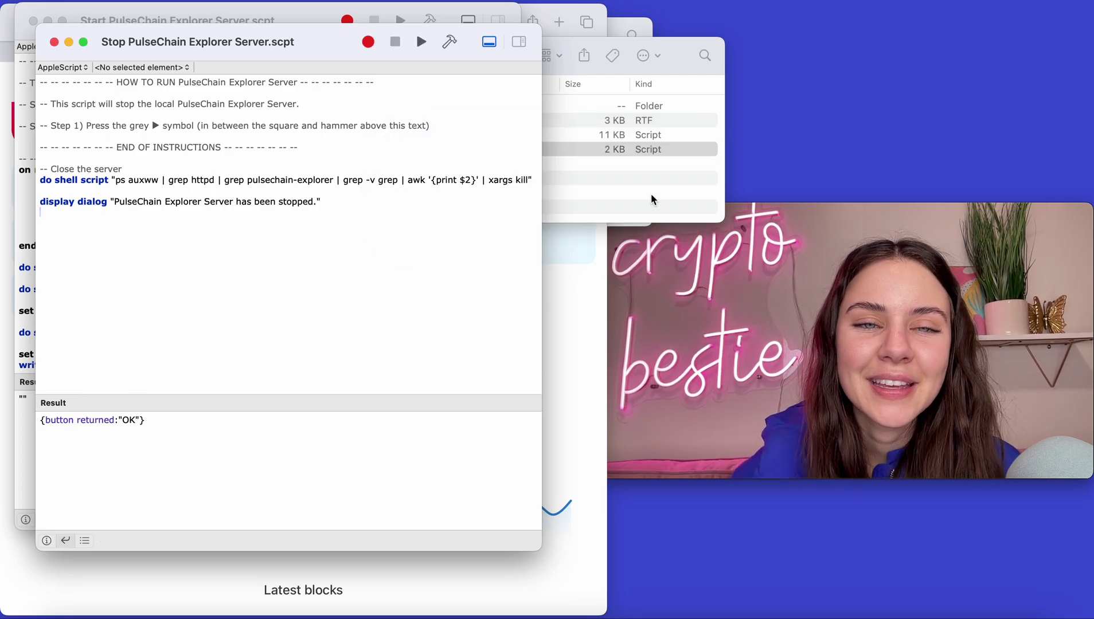
left_click(54, 42)
left_click(32, 23)
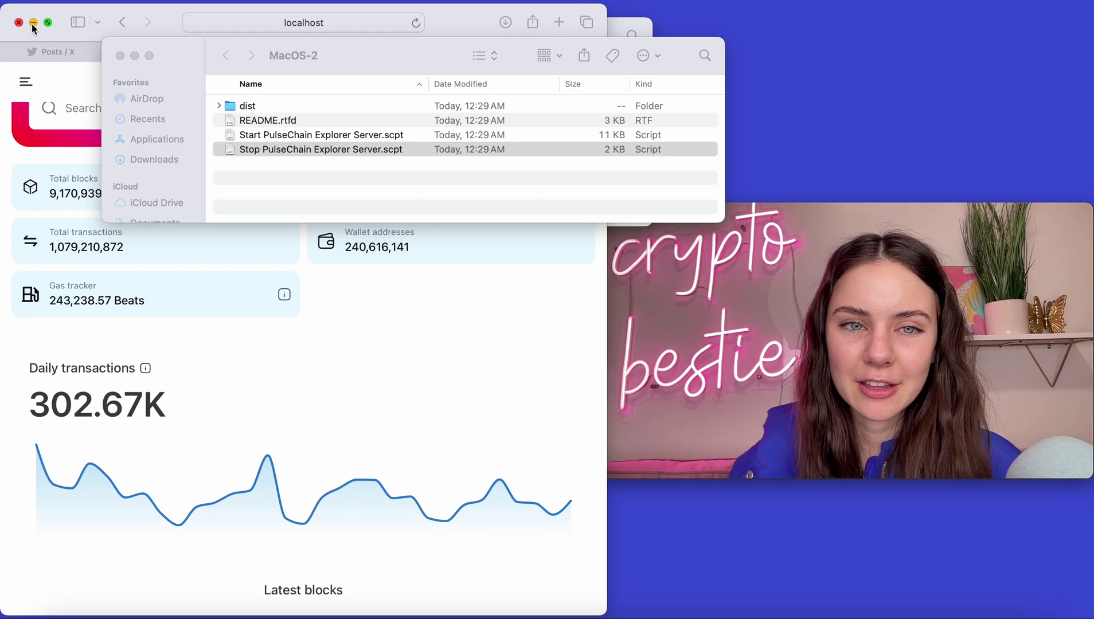
- Close the MacOS-2 folder and the scan.pulsechain.com tab, then scroll Launchpad to its Windows/MacOS/Linux downloads
left_click(120, 56)
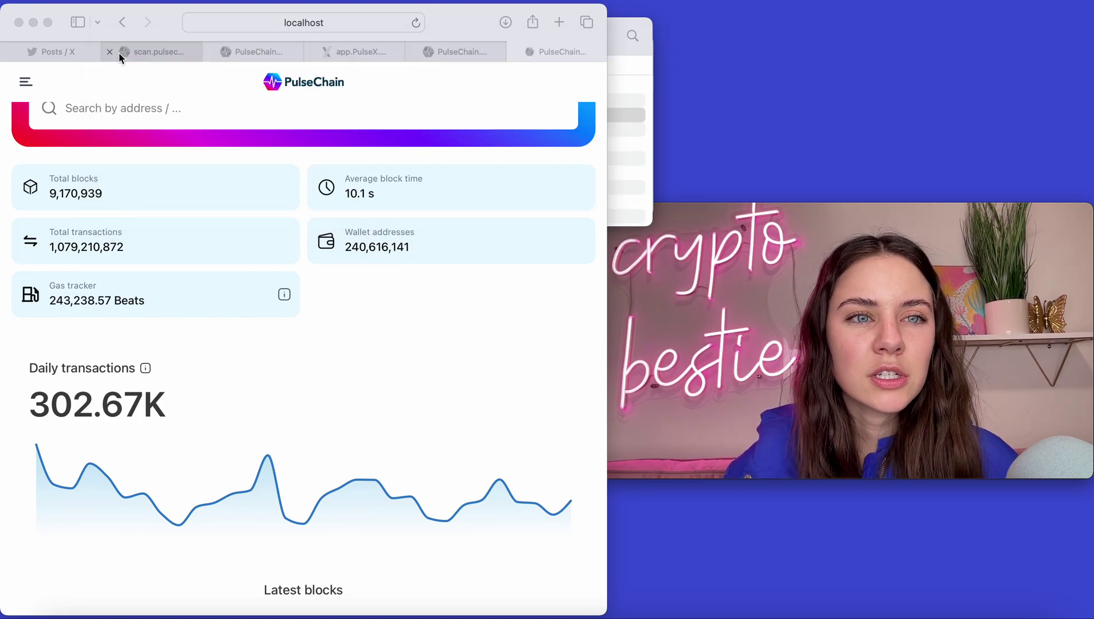
left_click(163, 52)
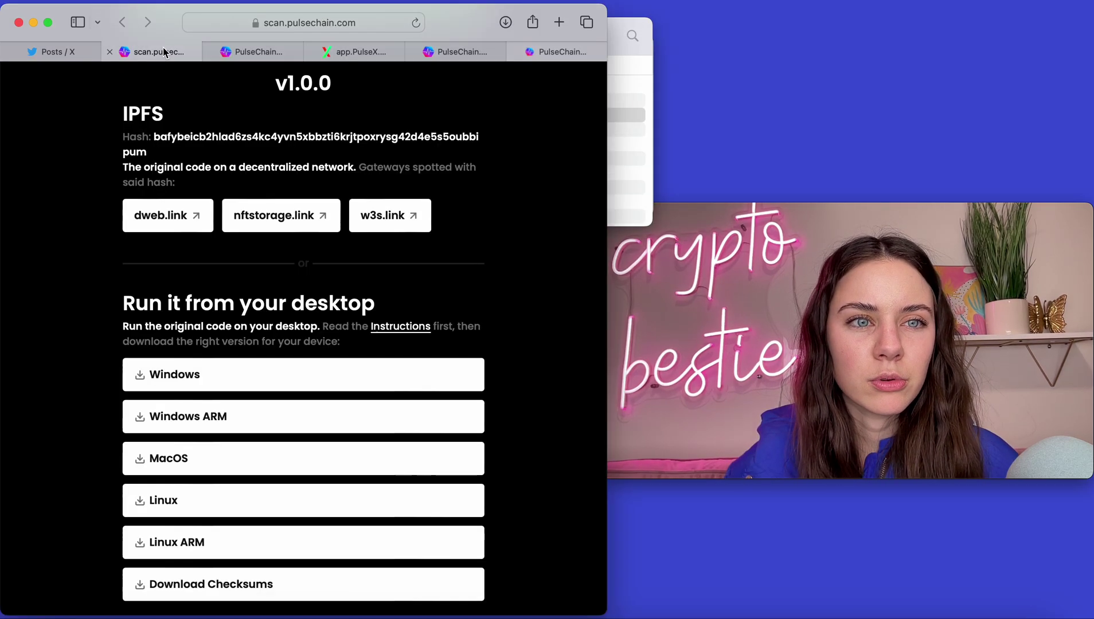
left_click(110, 52)
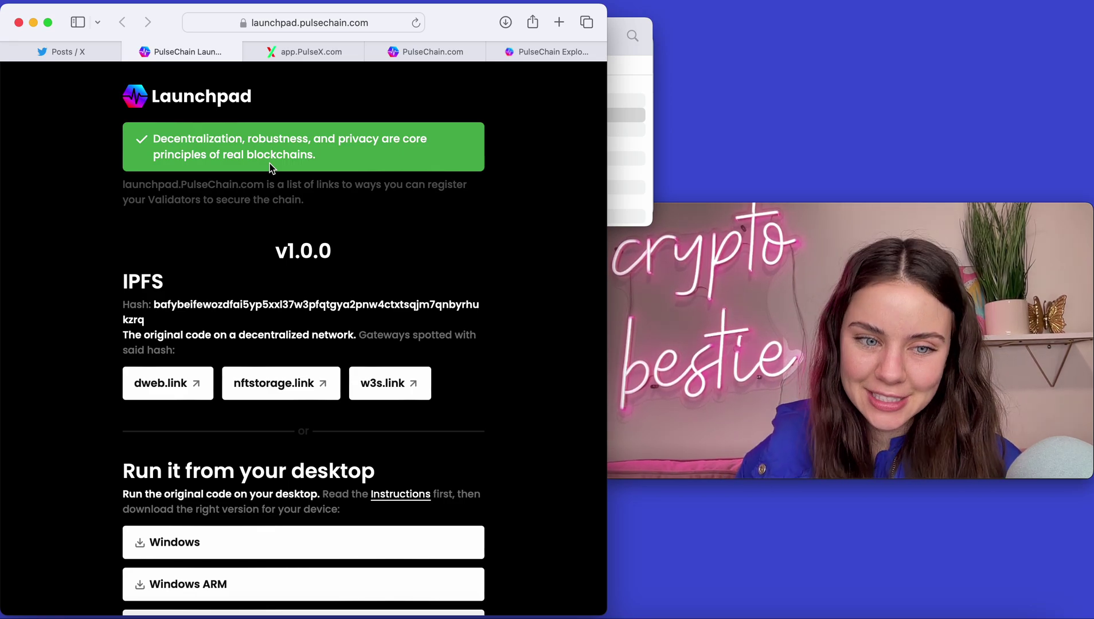
scroll(411, 287, "down", 3)
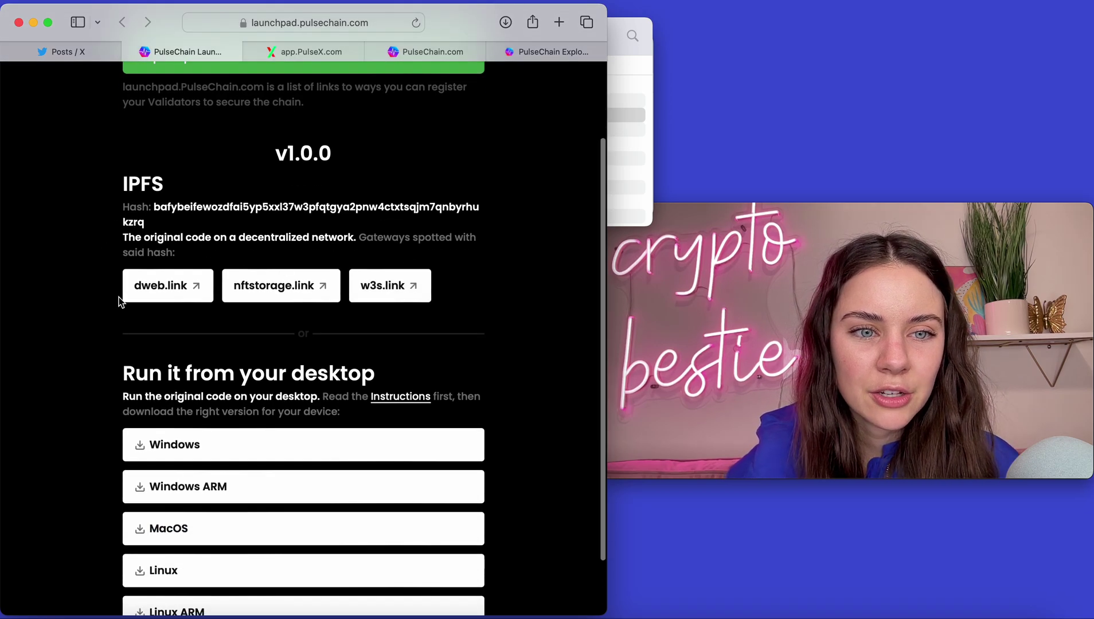
scroll(480, 316, "down", 2)
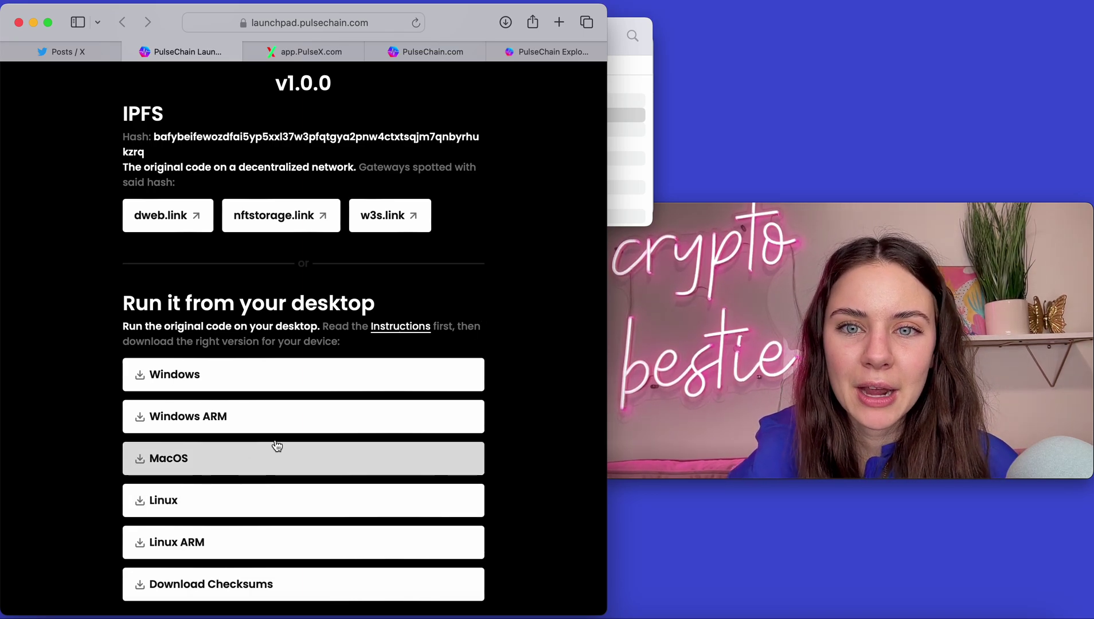
left_click(621, 130)
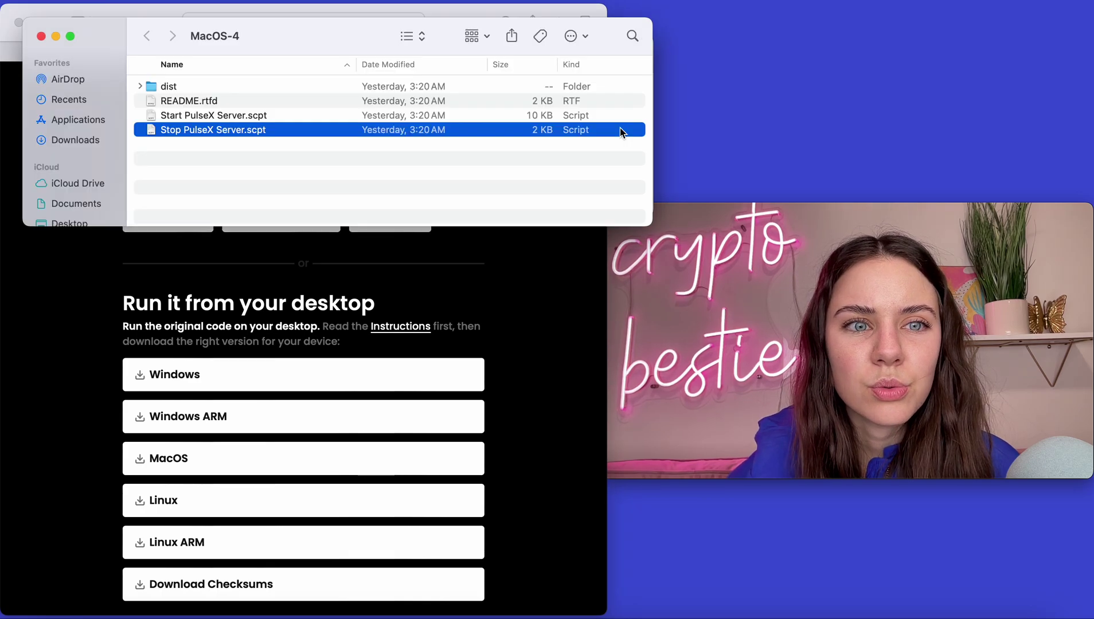
left_click(593, 35)
left_click(340, 36)
left_click_drag(340, 36, 419, 168)
left_click_drag(683, 173, 590, 56)
left_click(648, 106)
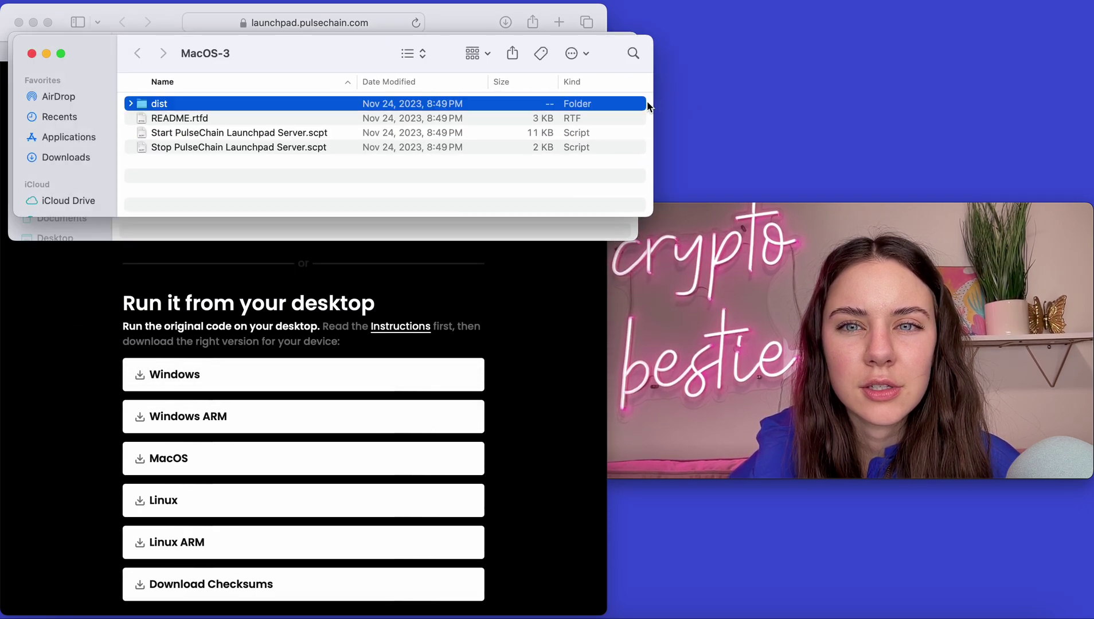
double_click(204, 118)
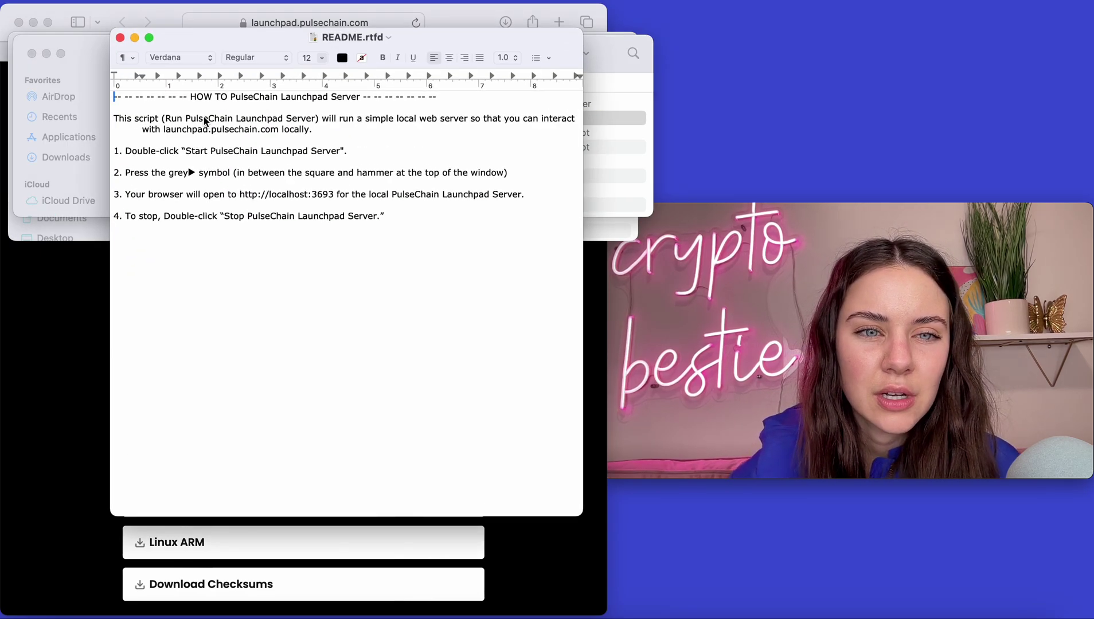
left_click(120, 37)
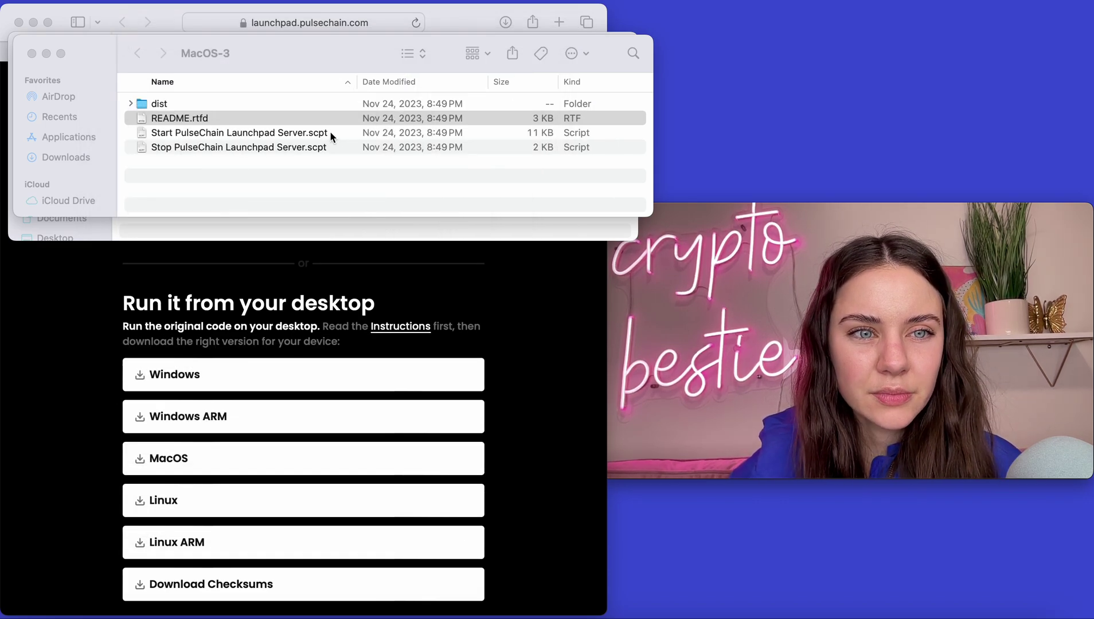
- Open Start PulseChain Launchpad Server.scpt, look through the script, and run it to serve the launchpad locally
double_click(330, 133)
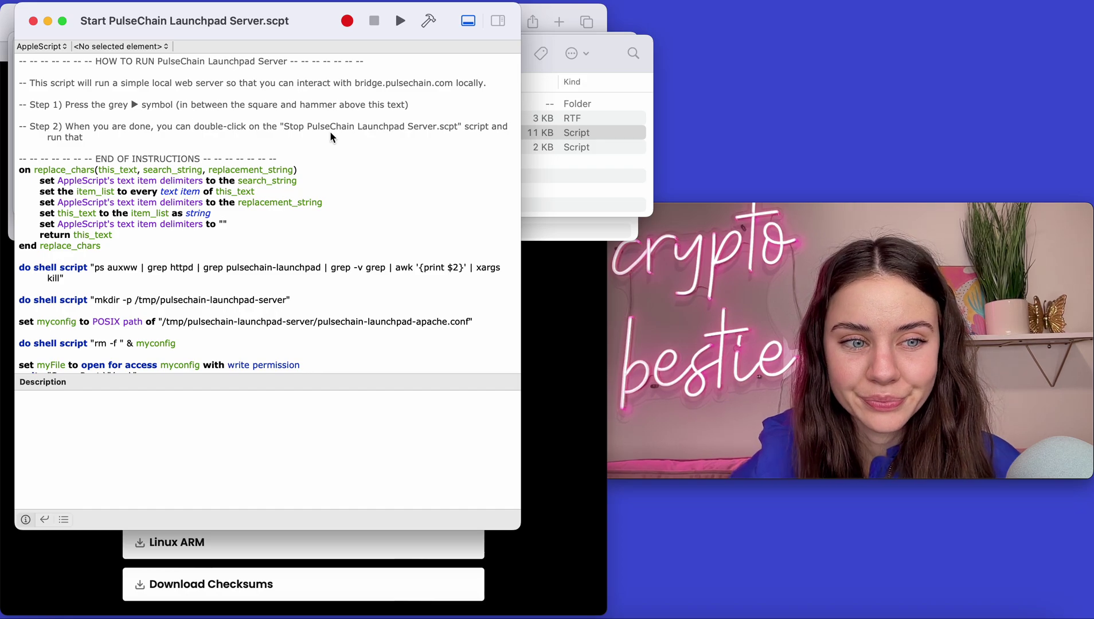
scroll(329, 130, "down", 15)
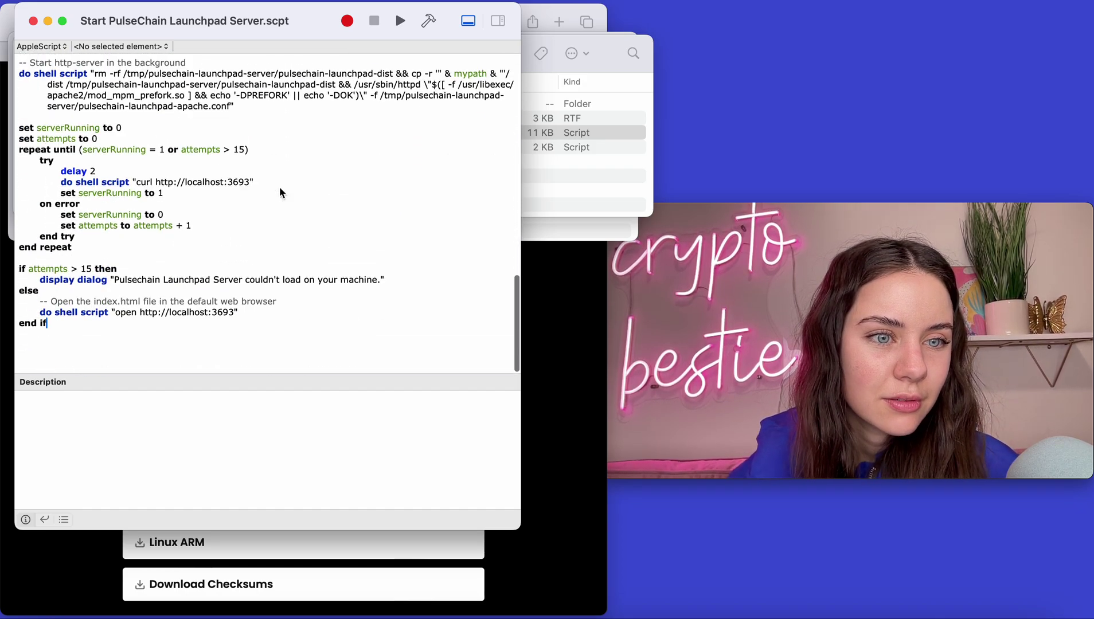
scroll(280, 192, "up", 15)
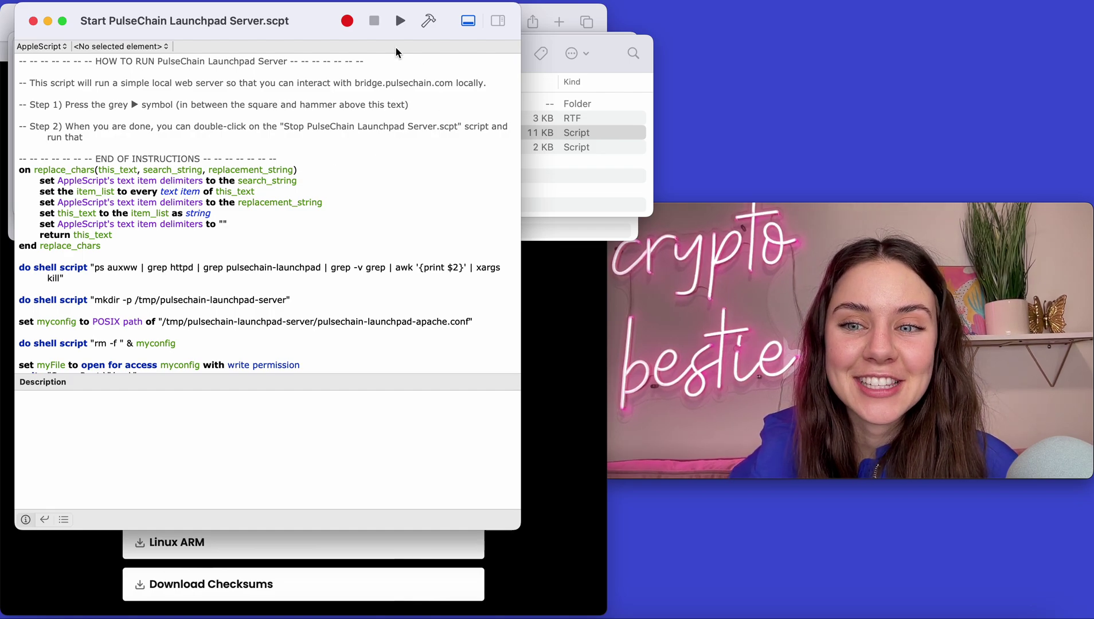
left_click(402, 21)
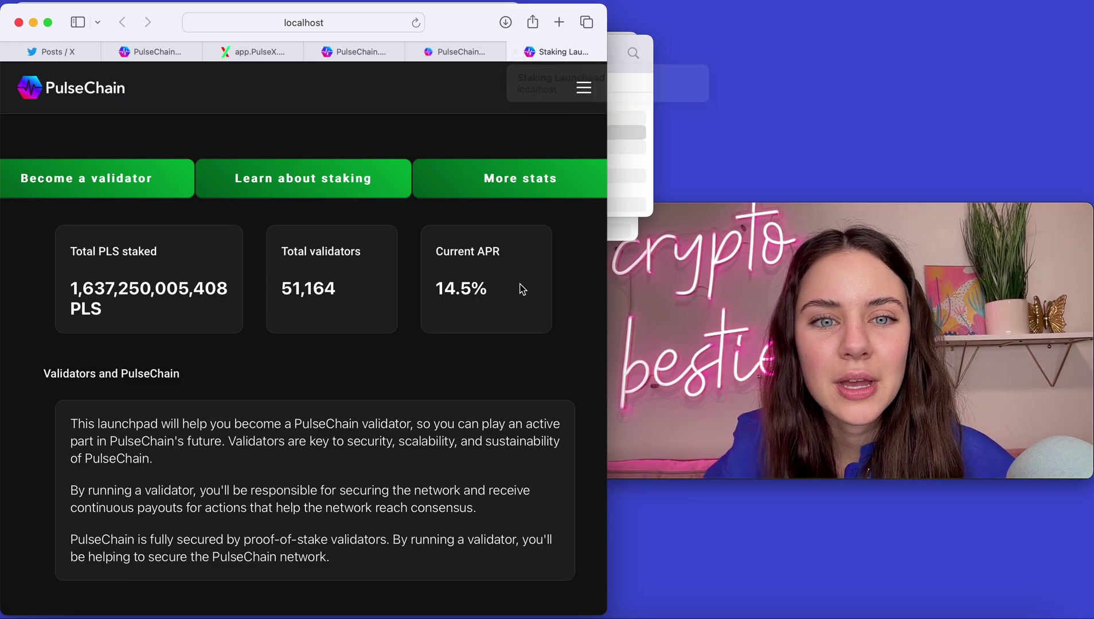
scroll(519, 298, "down", 4)
scroll(519, 310, "down", 1)
scroll(520, 310, "down", 4)
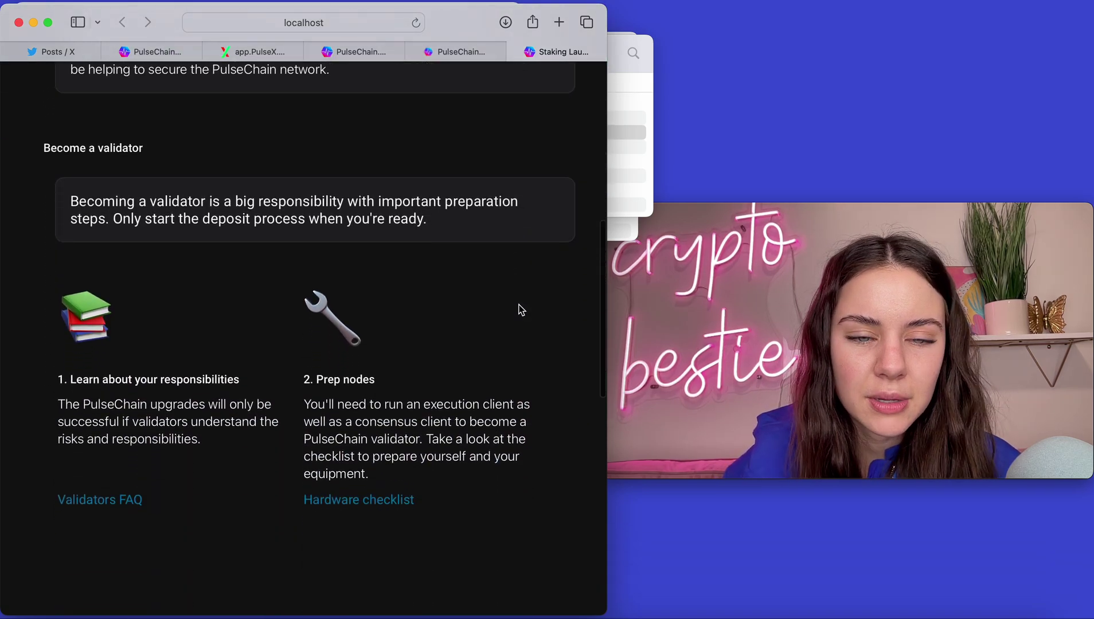
scroll(519, 310, "down", 10)
scroll(519, 309, "down", 2)
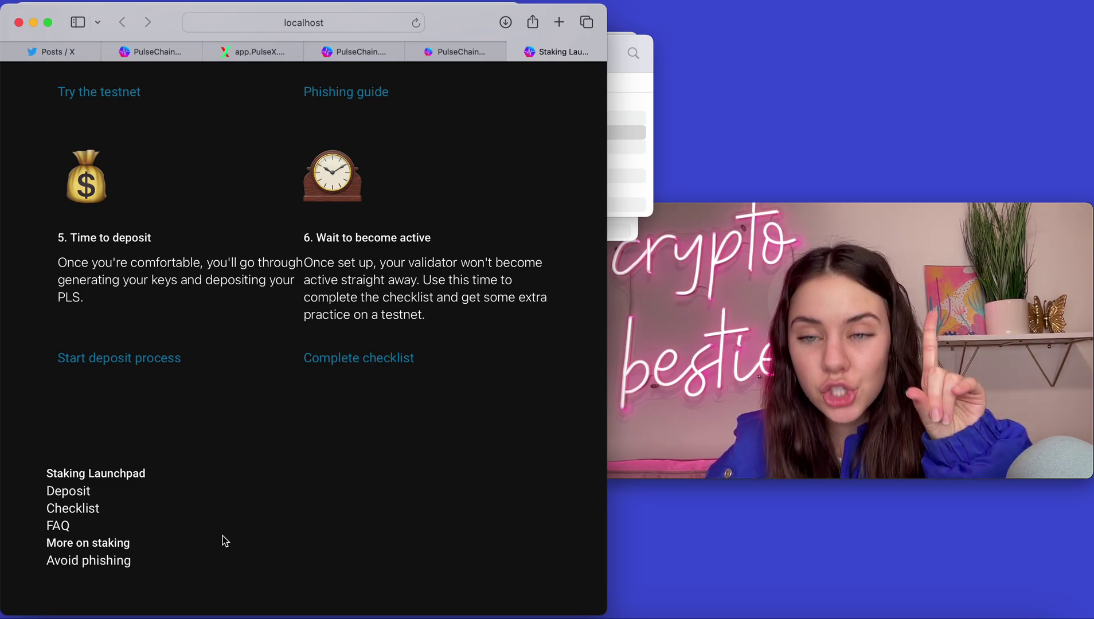
scroll(322, 533, "up", 15)
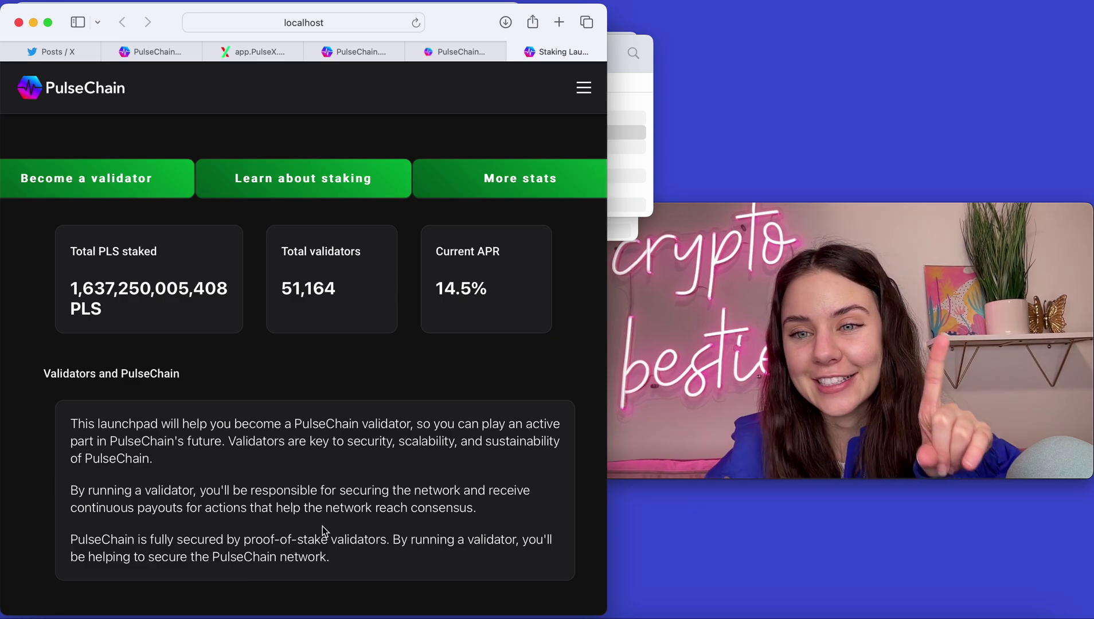
- Check the launchpad's site menu, close the Staking Launchpad and Explorer tabs, and bring MacOS-3 forward
left_click(583, 87)
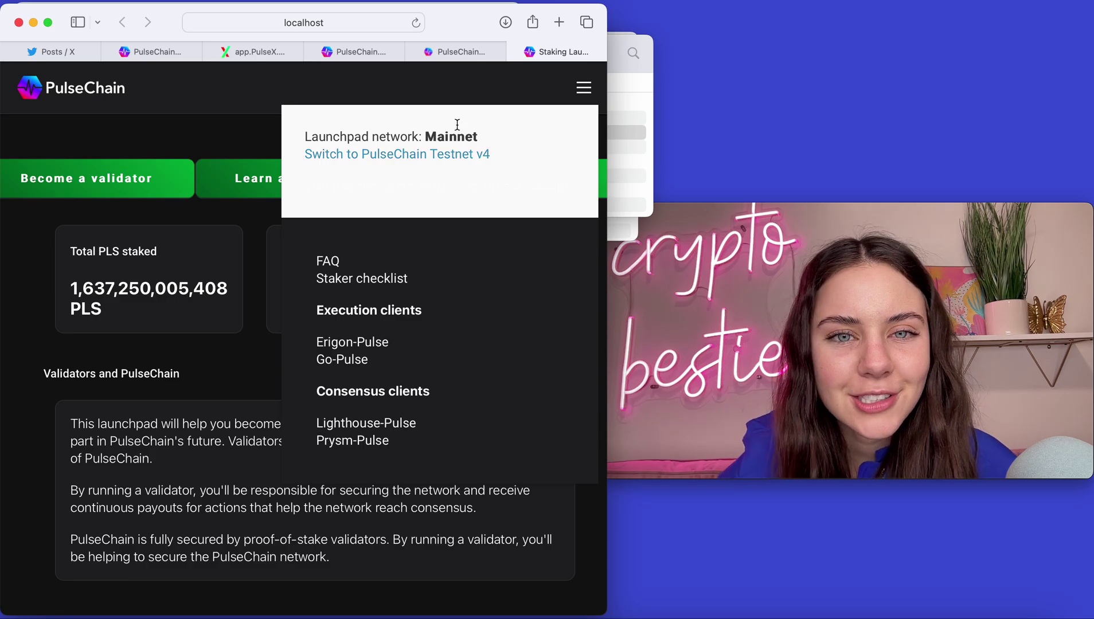
left_click(499, 84)
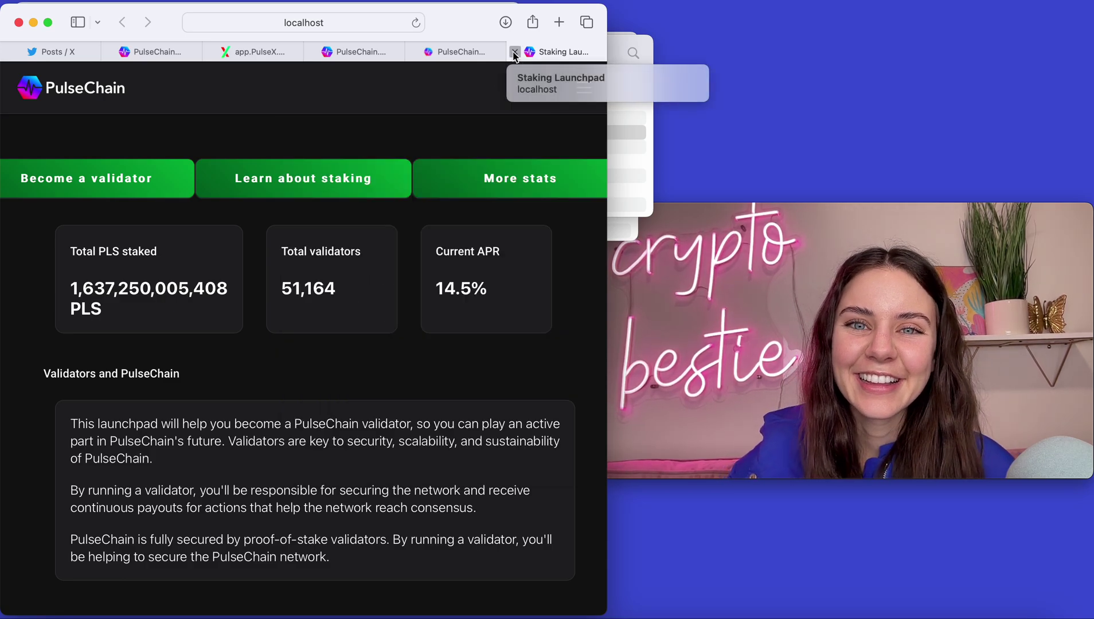
left_click(514, 52)
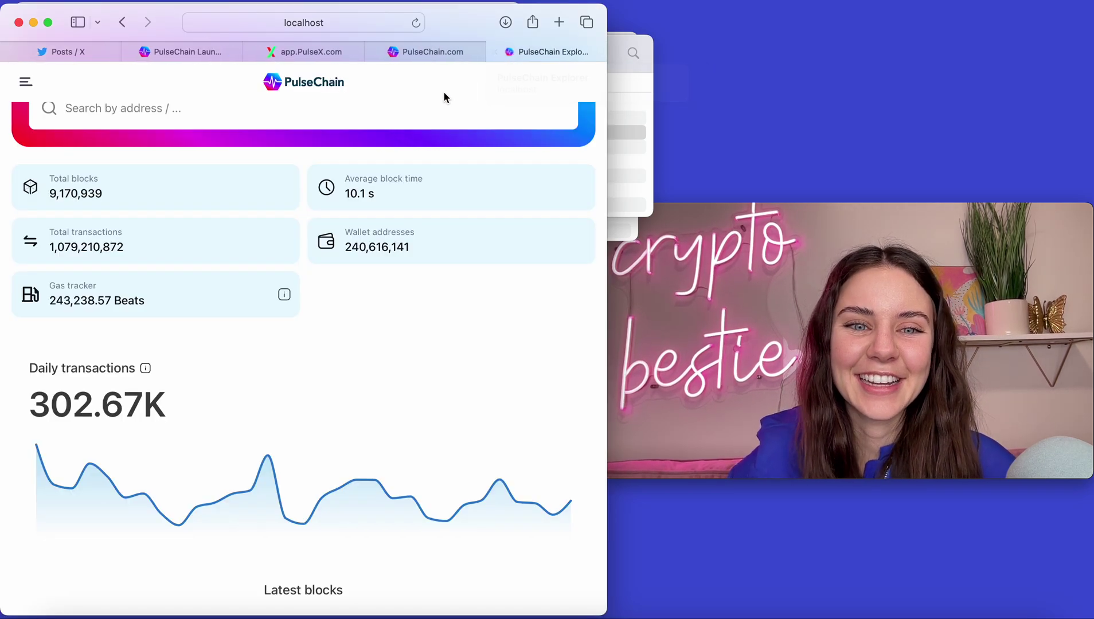
left_click(494, 52)
left_click(647, 74)
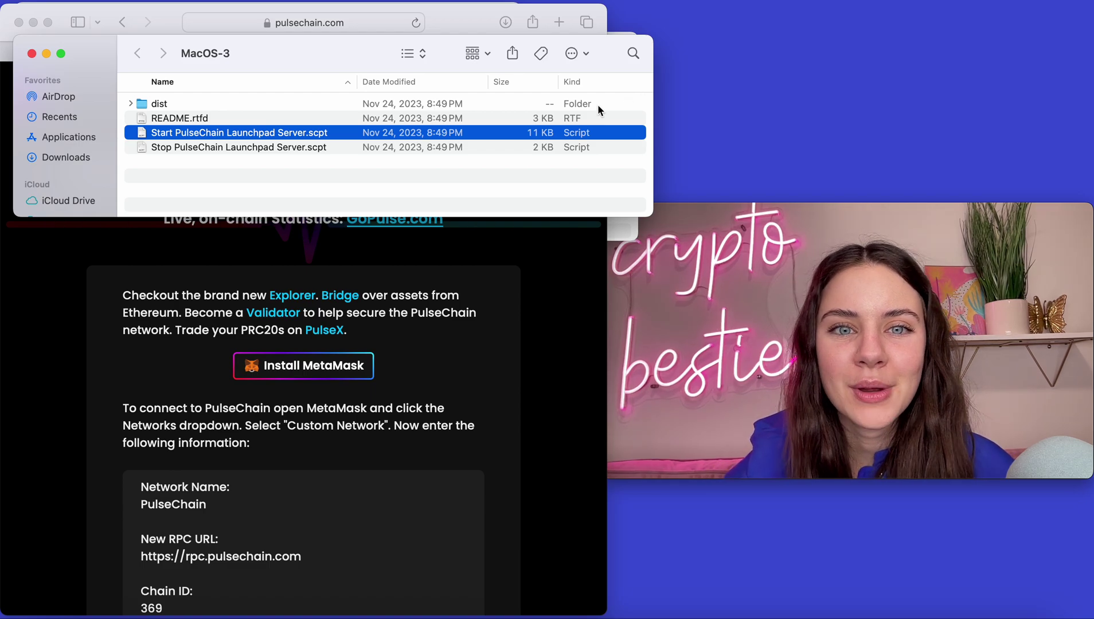
double_click(201, 119)
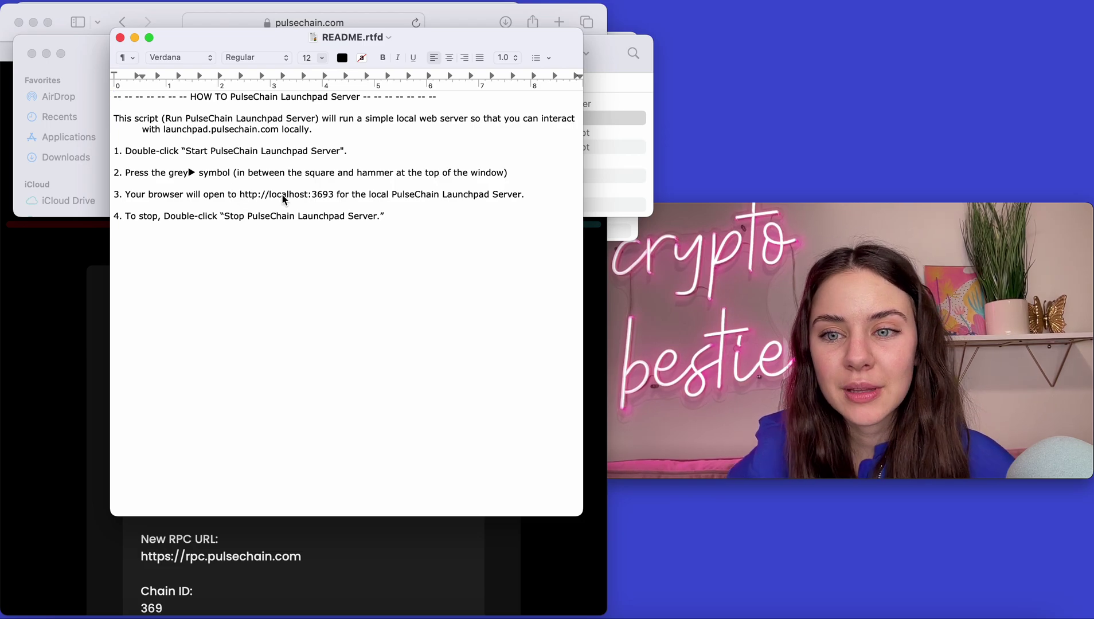
left_click(334, 197)
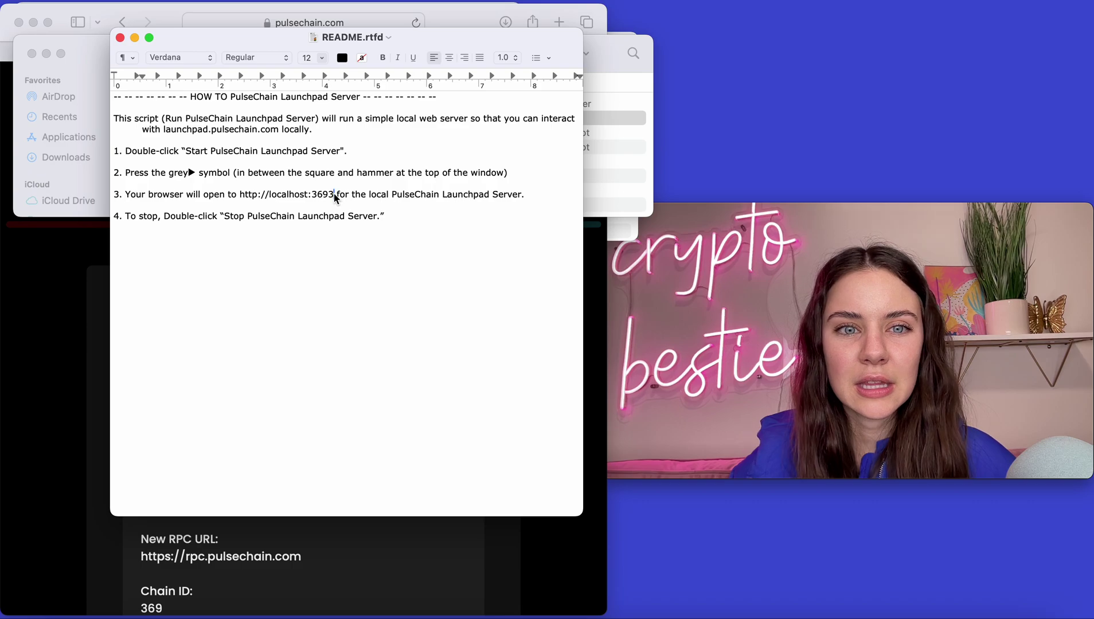
left_click_drag(332, 196, 254, 198)
left_click(334, 197)
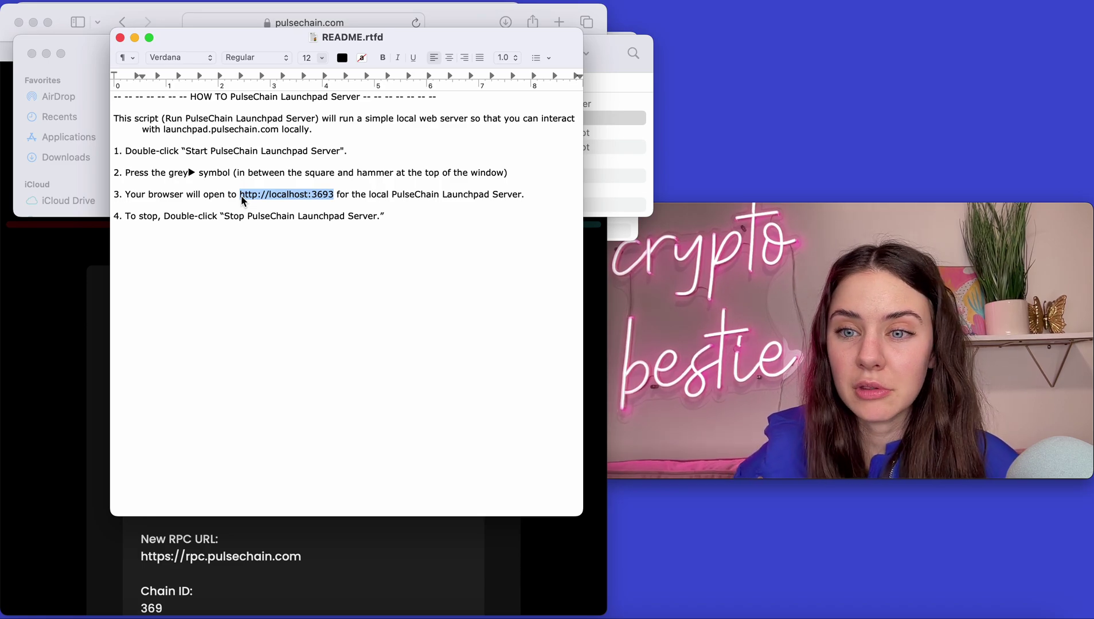
left_click(58, 246)
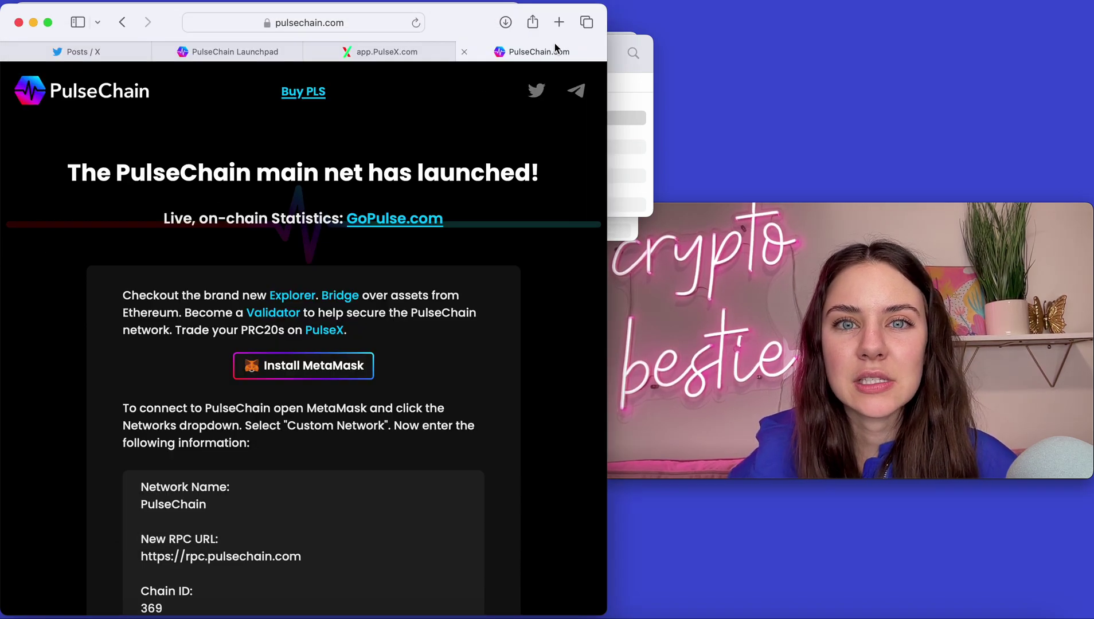
left_click(559, 23)
type("http://localhost:3693")
key("Return")
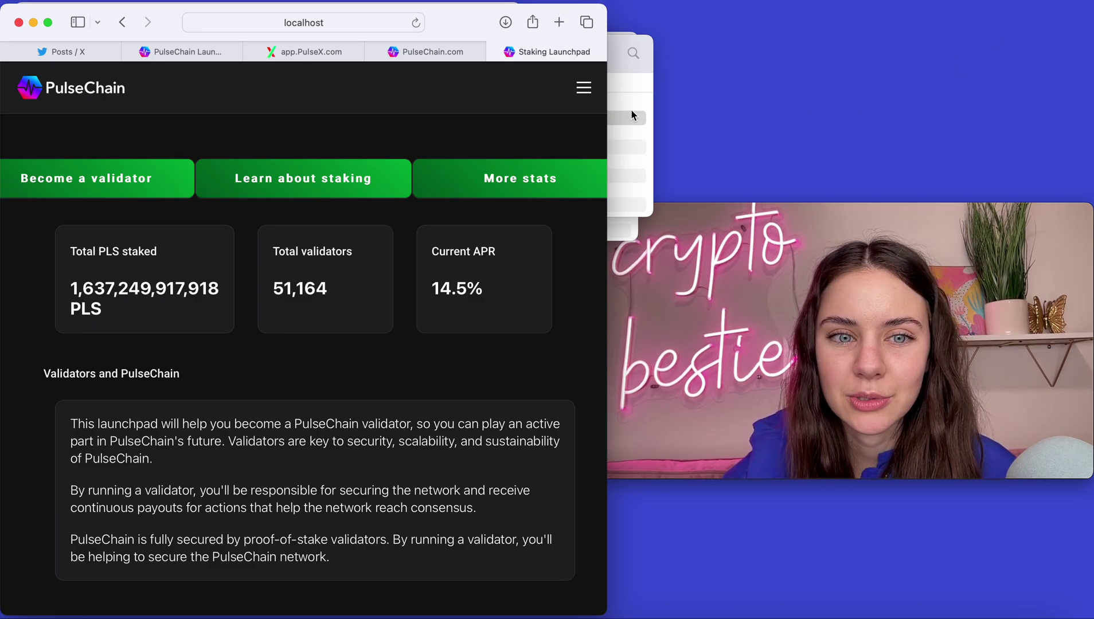
left_click(615, 91)
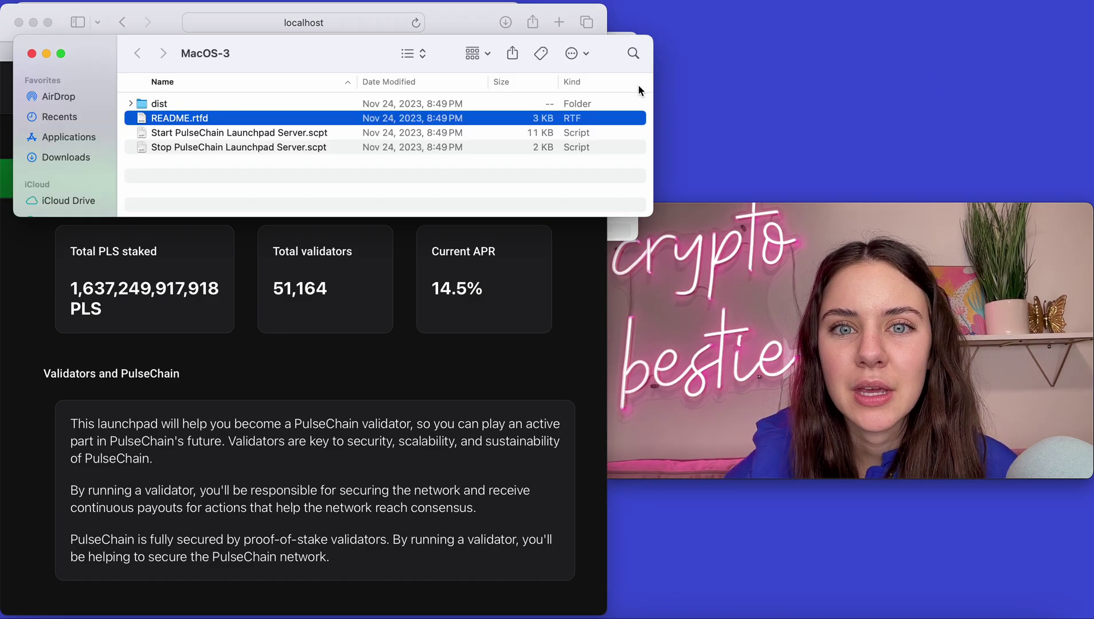
- Run Stop PulseChain Launchpad Server.scpt, confirm the server-stopped message, and close both script windows
double_click(303, 146)
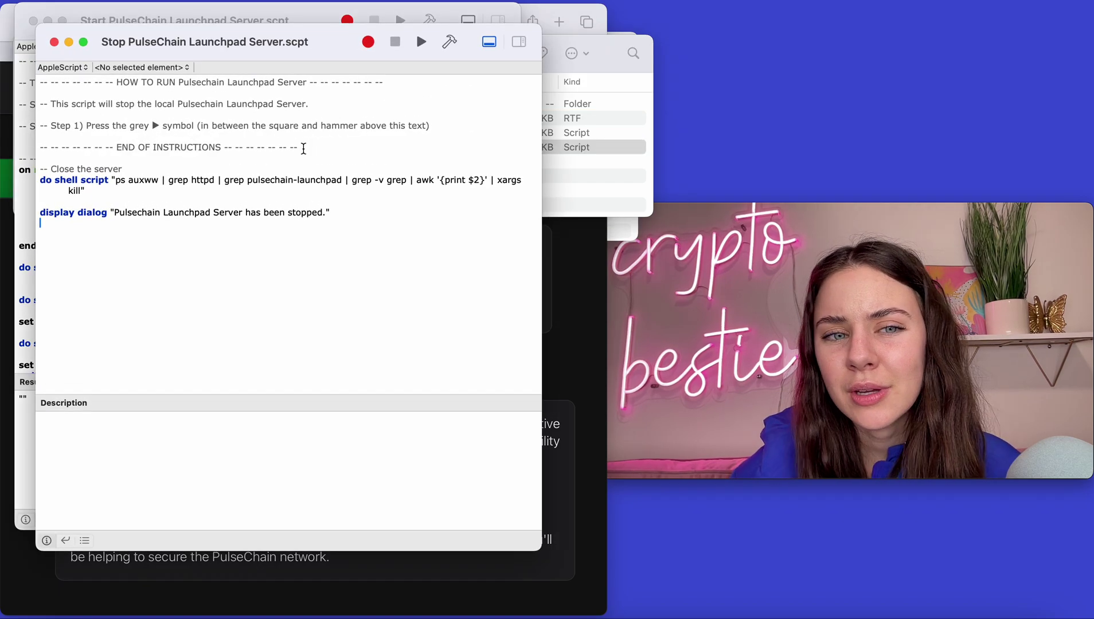
left_click(421, 42)
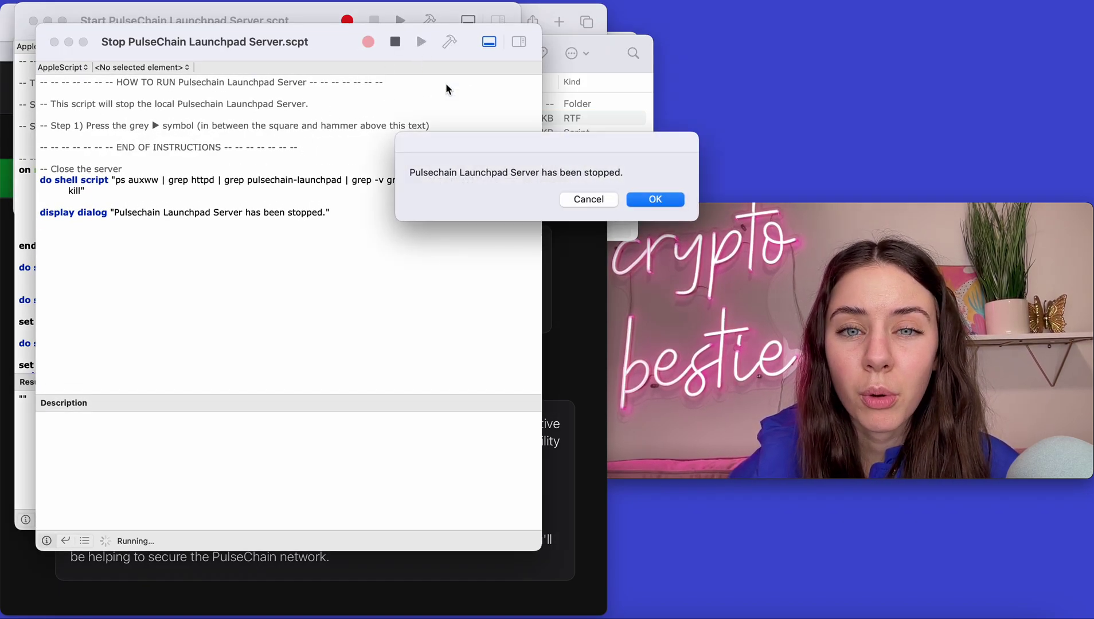
left_click(646, 201)
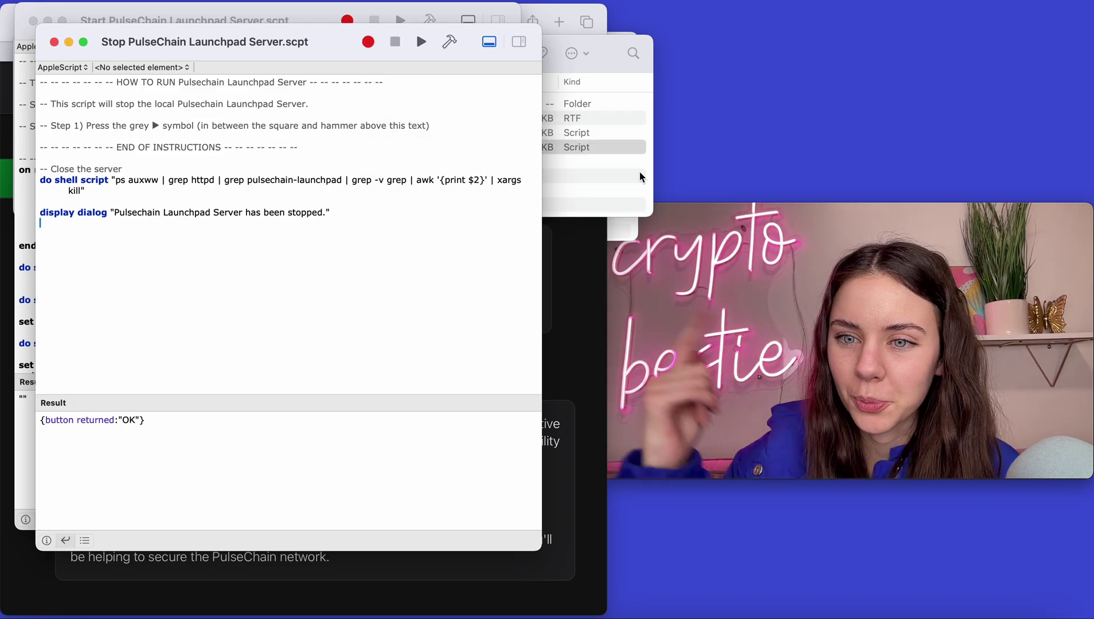
left_click(54, 42)
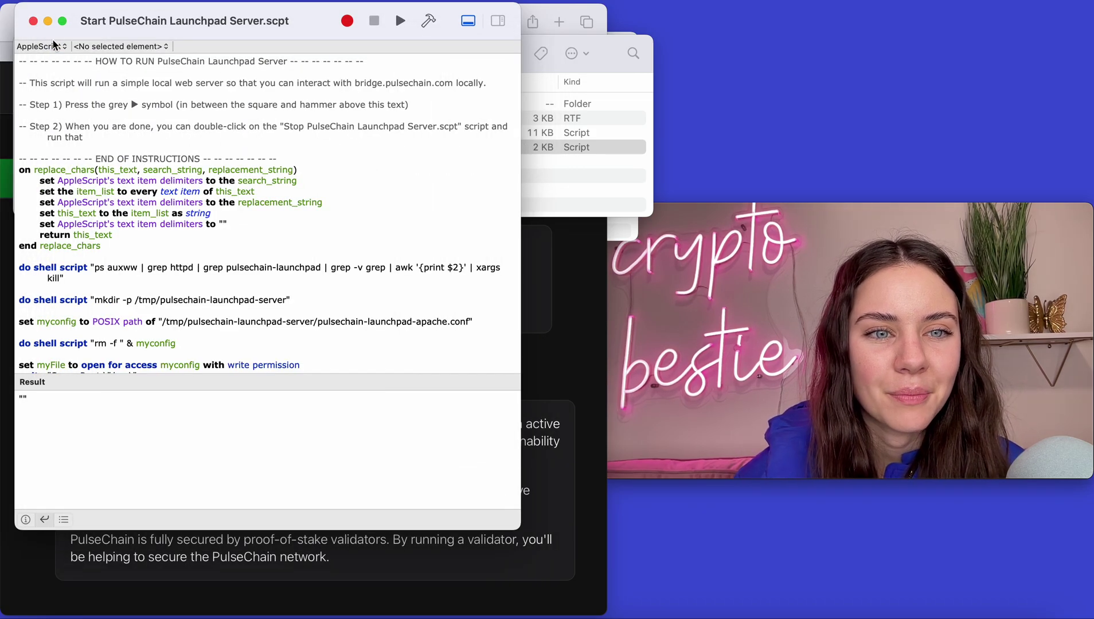
left_click(33, 21)
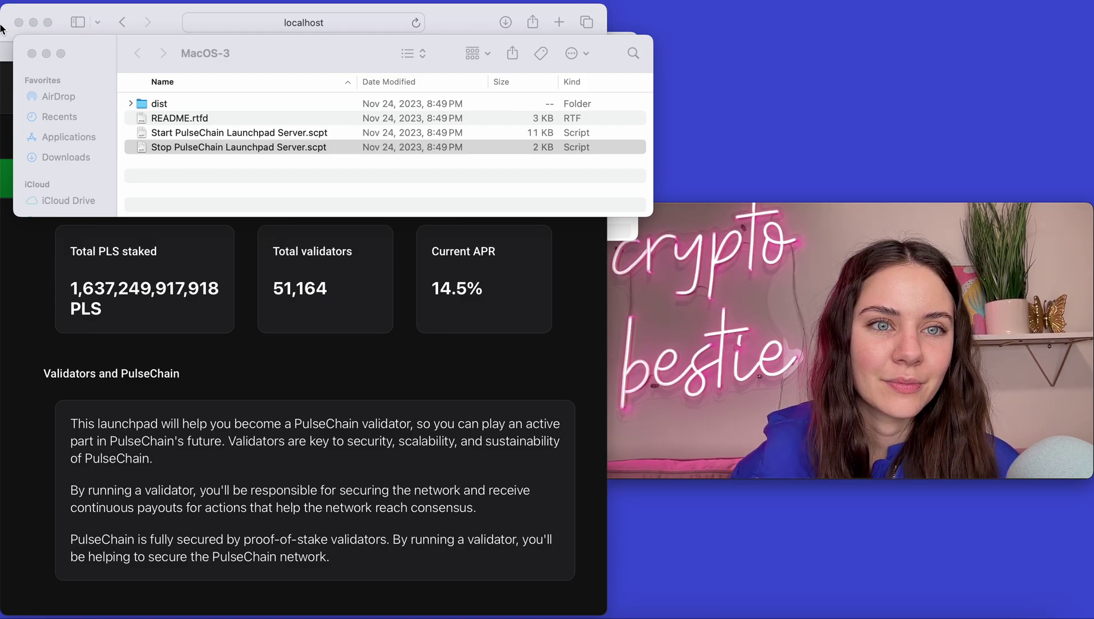
- Close the MacOS-3 folder, view the app.PulseX.com downloads, and bring up the MacOS-4 folder
left_click(31, 54)
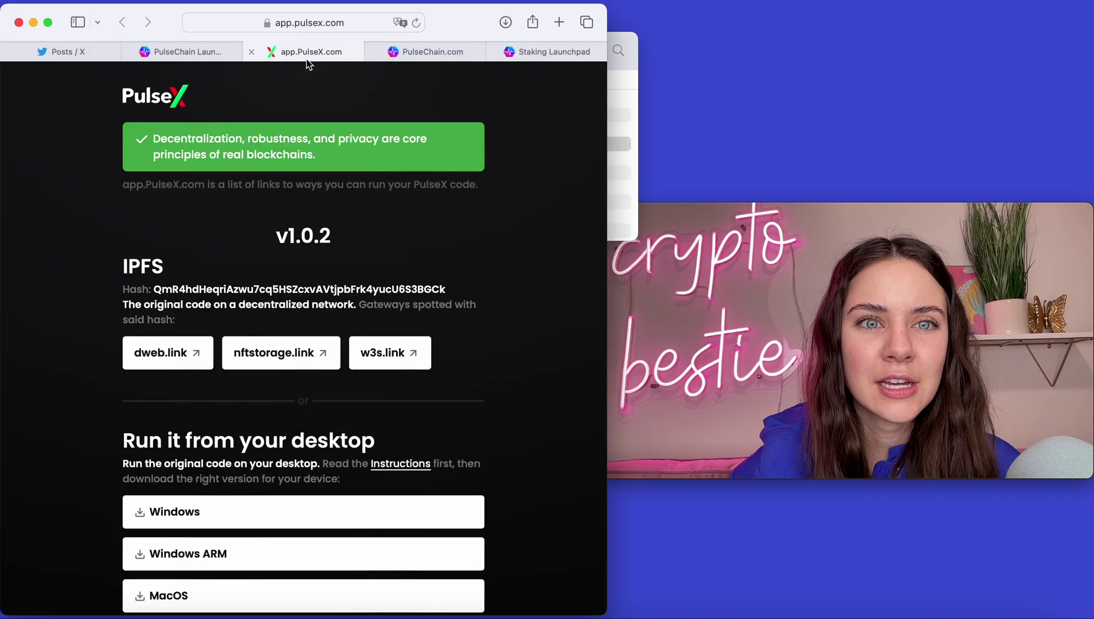
left_click(307, 58)
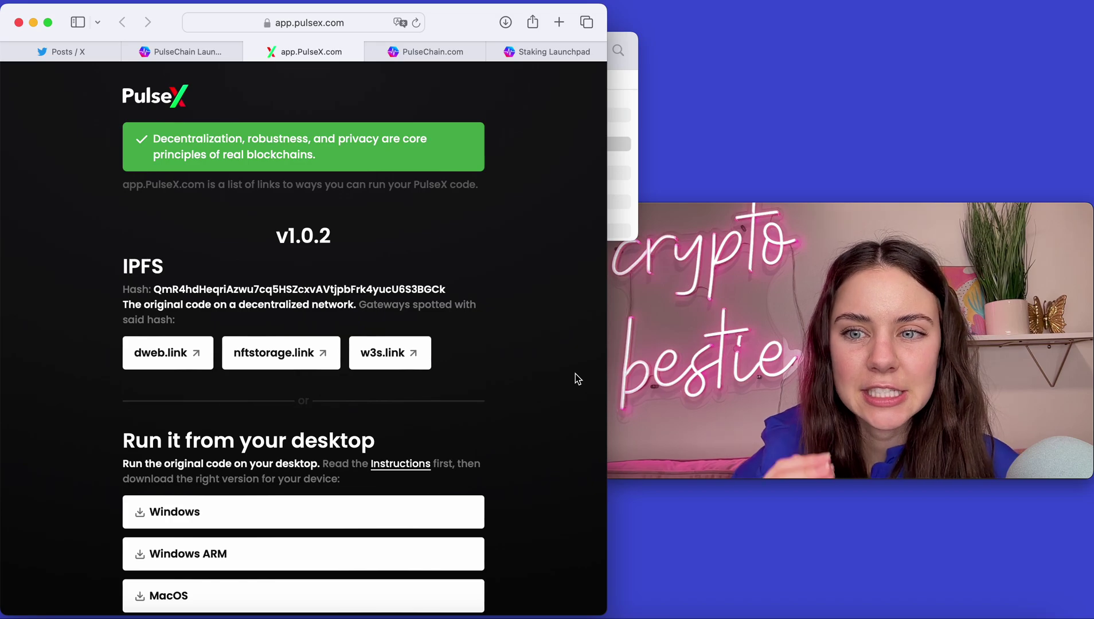
scroll(522, 369, "down", 5)
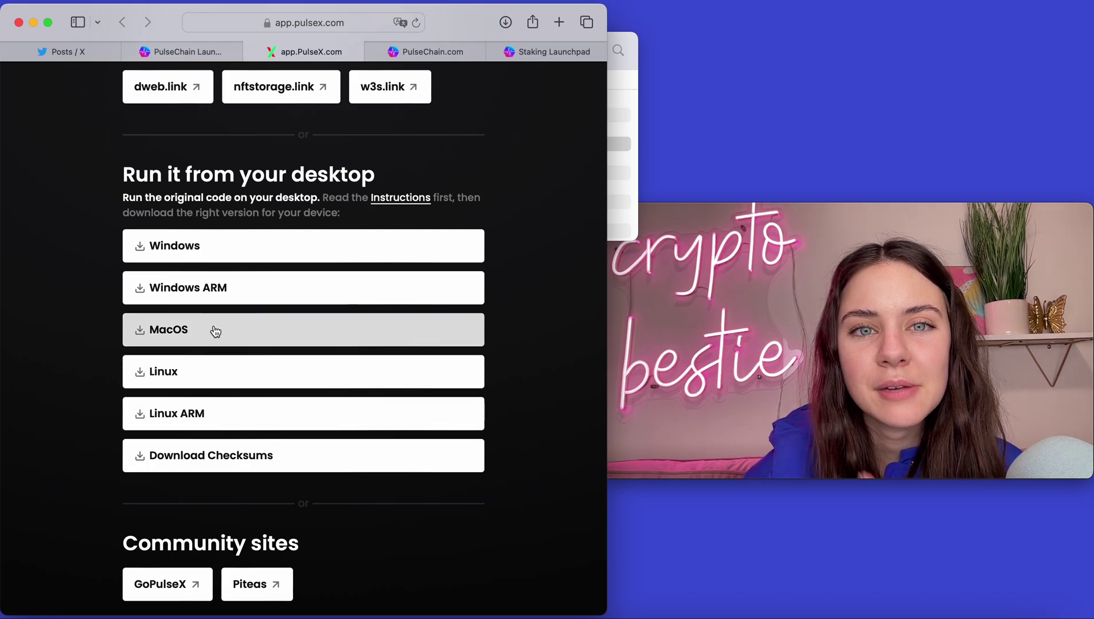
left_click(633, 107)
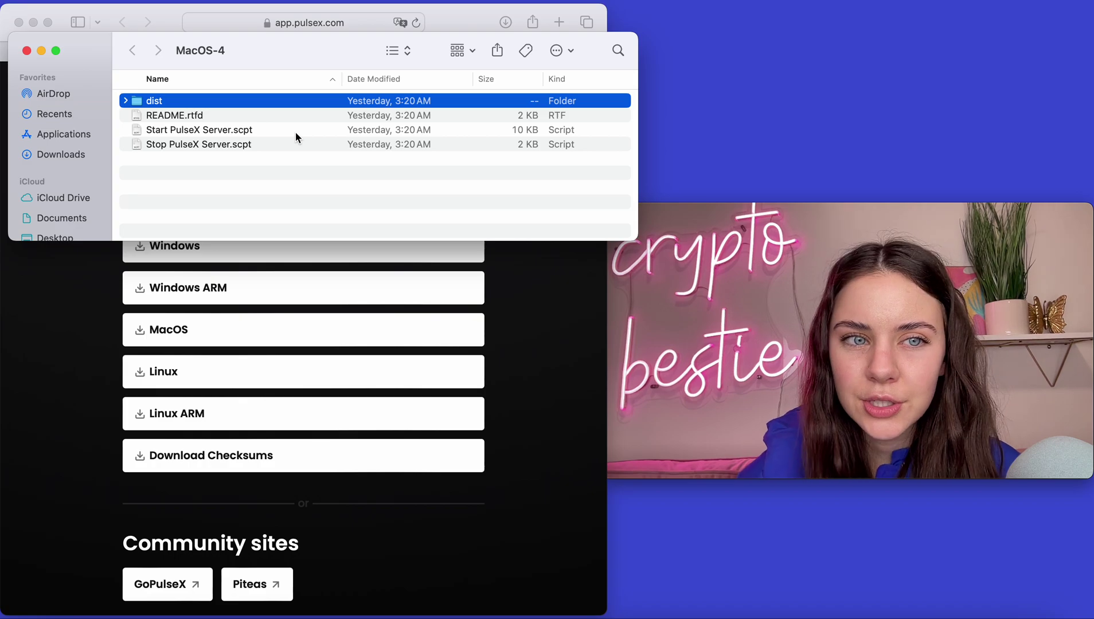
- Run Start PulseX Server.scpt to launch the local PulseX app at localhost
double_click(262, 129)
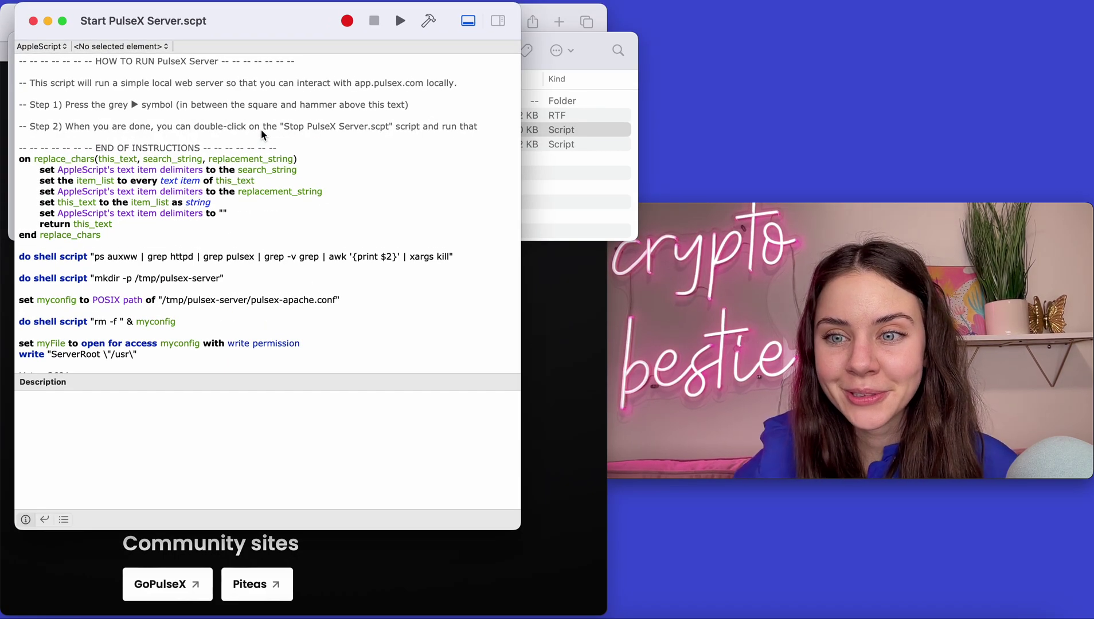
left_click(400, 21)
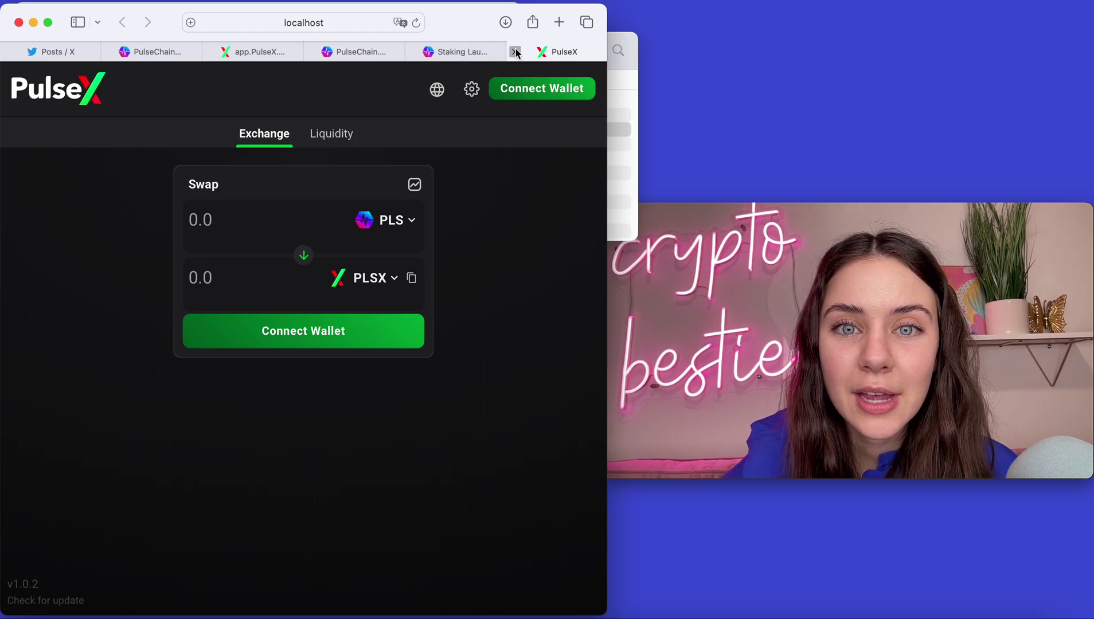
- Close the local PulseX tab and select the localhost:3691 address in the PulseX README
left_click(514, 52)
left_click(625, 107)
double_click(277, 114)
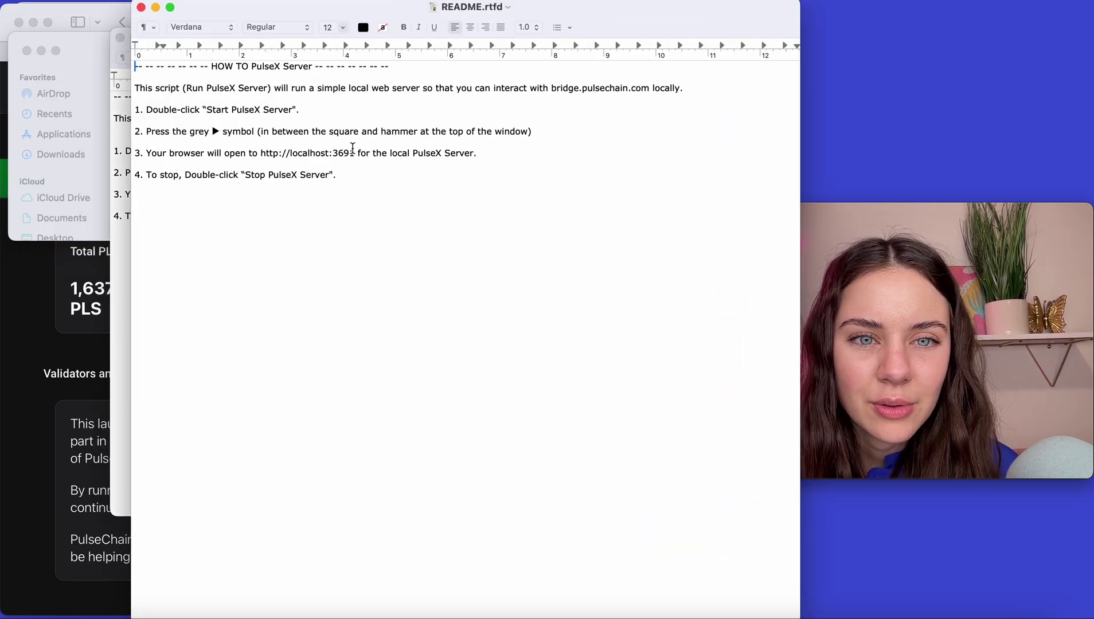
left_click_drag(355, 151, 262, 149)
key("super+c")
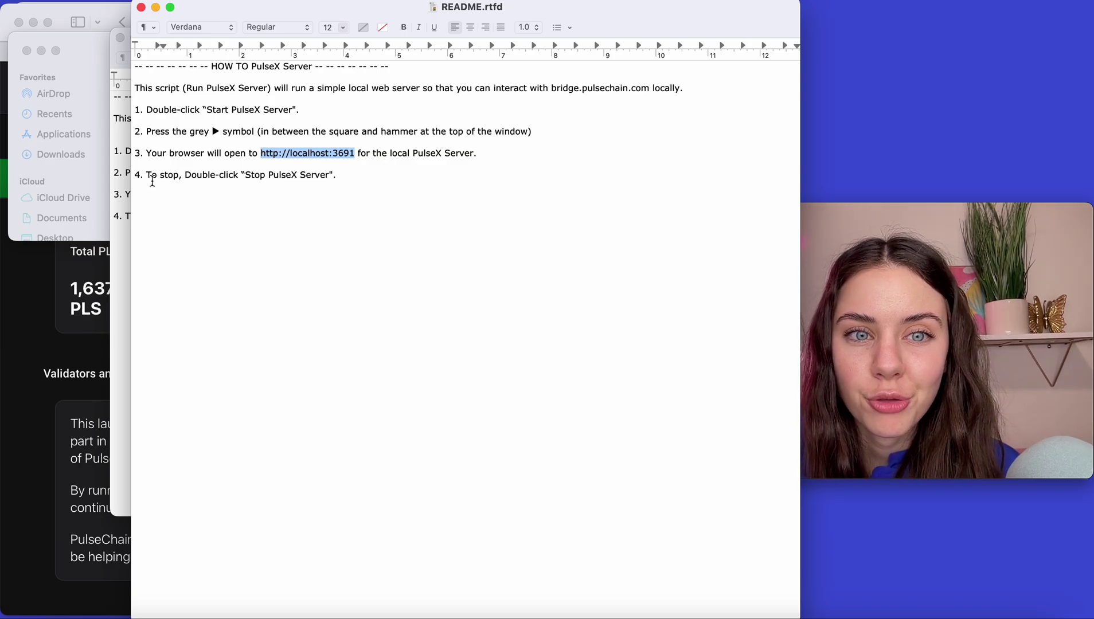
- Load localhost:3691 in a new Safari tab, then return to the README
left_click(82, 273)
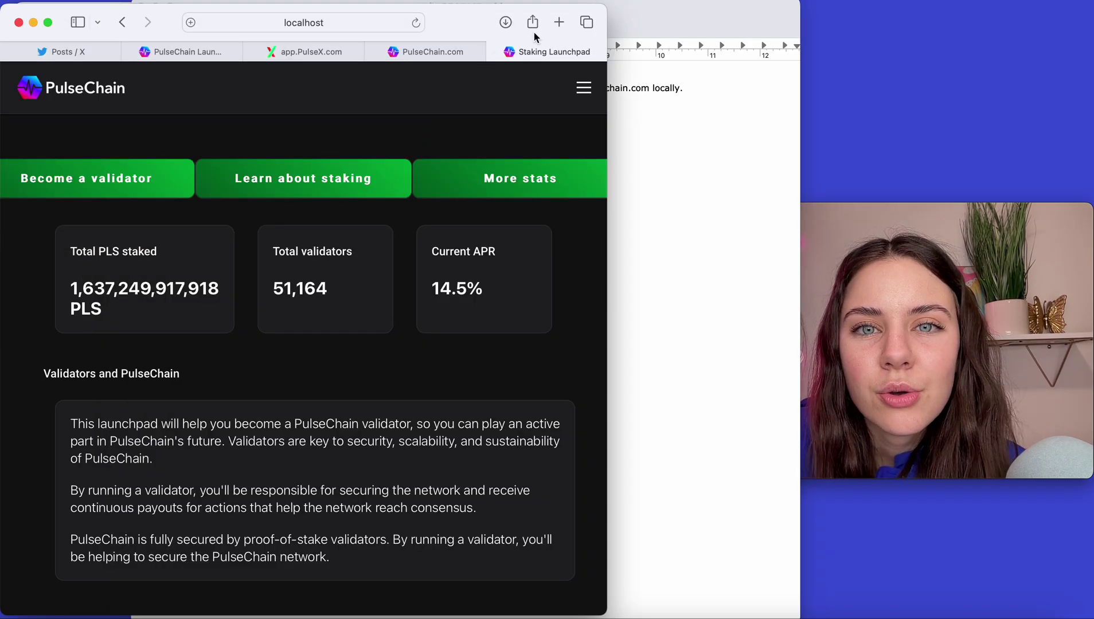
left_click(557, 23)
key("super+v")
key("Return")
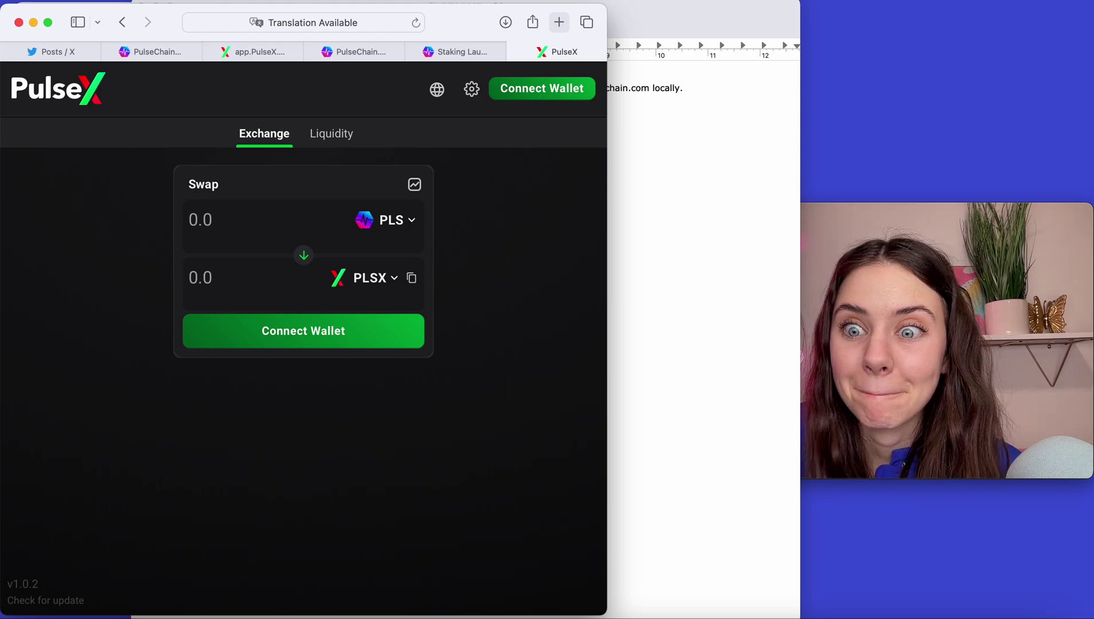
left_click(692, 232)
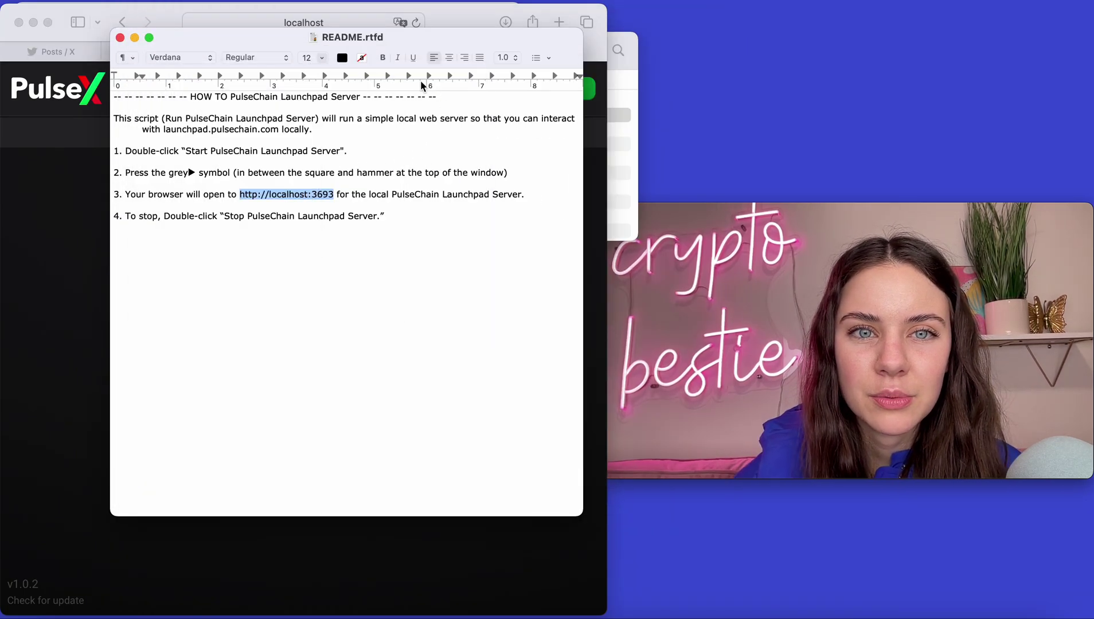
- Run Stop PulseX Server.scpt and confirm the server-stopped message
left_click(616, 157)
double_click(238, 145)
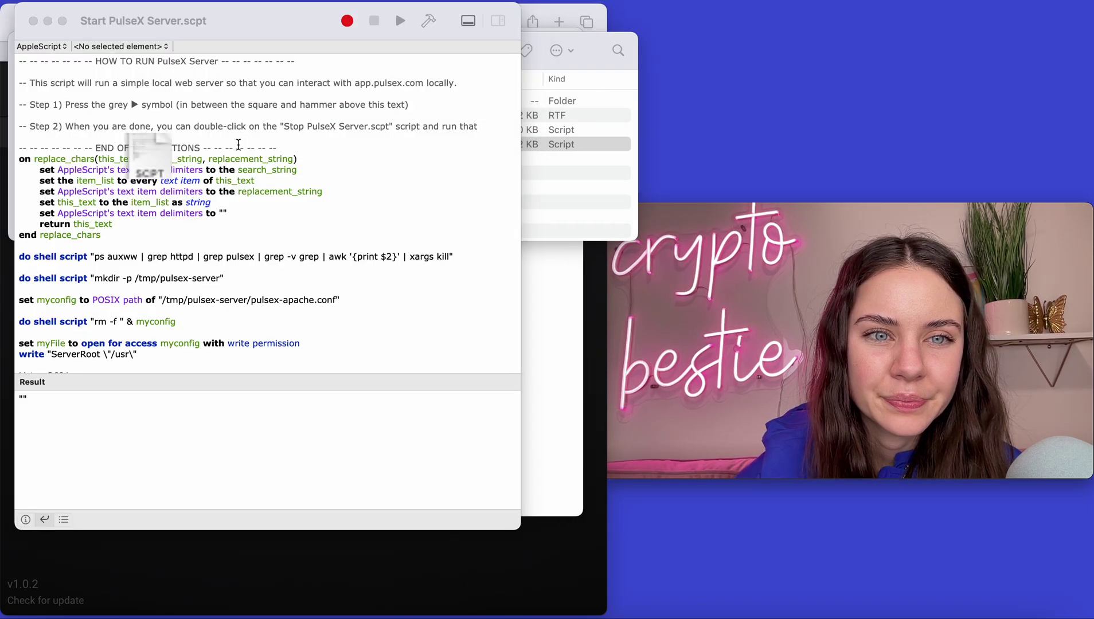
left_click(421, 43)
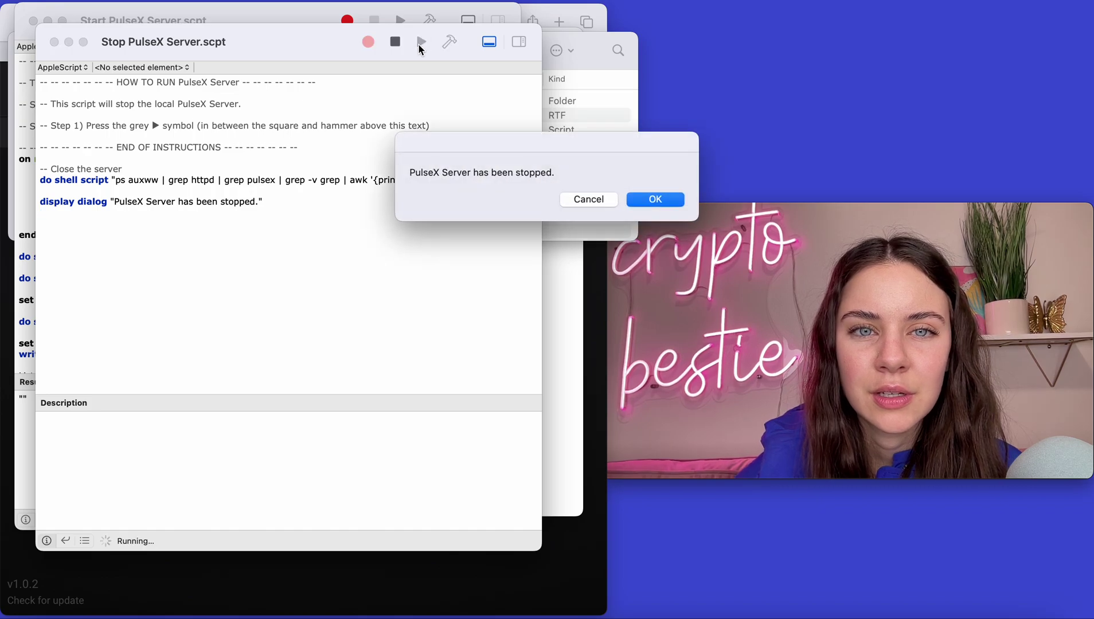
left_click(656, 199)
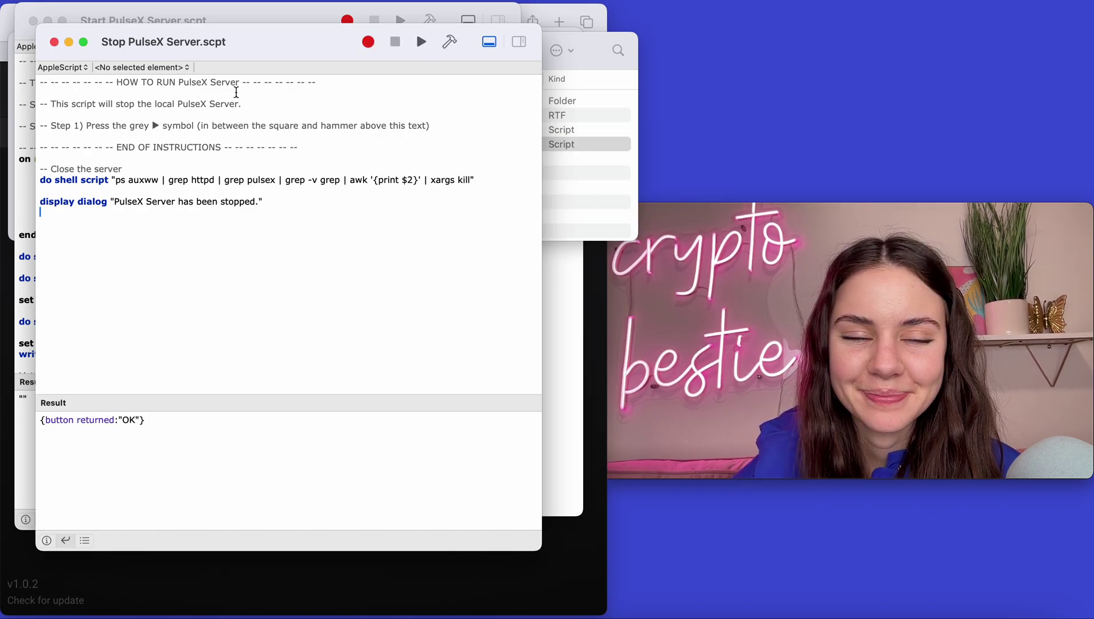
- Close the stop and start scripts, the PulseX files folder, and the README
left_click(54, 42)
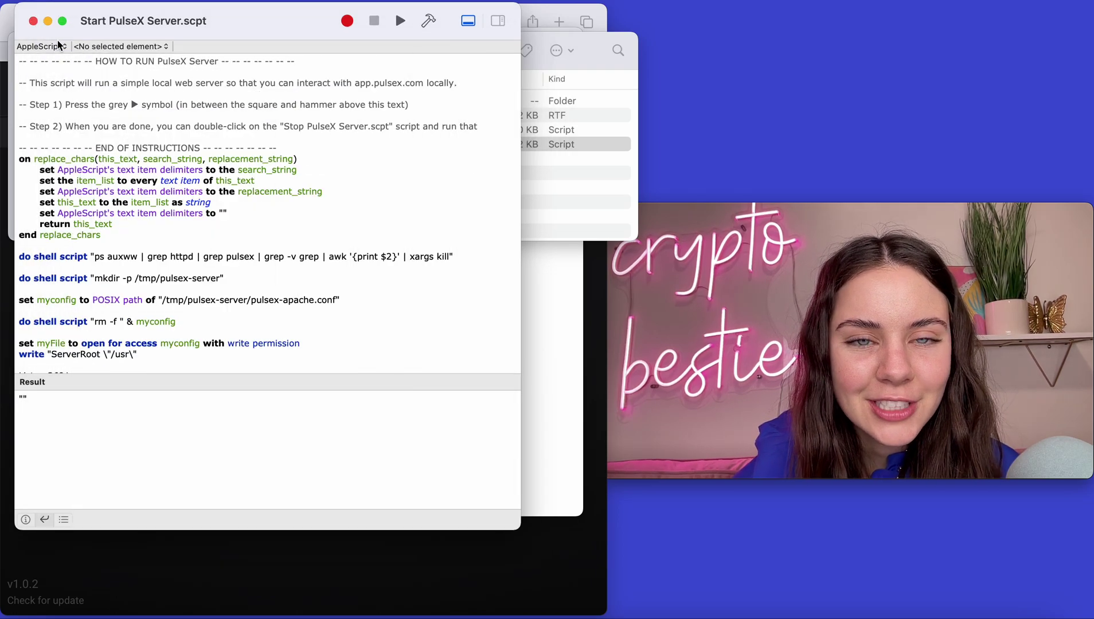
left_click(33, 21)
left_click(26, 50)
left_click(119, 38)
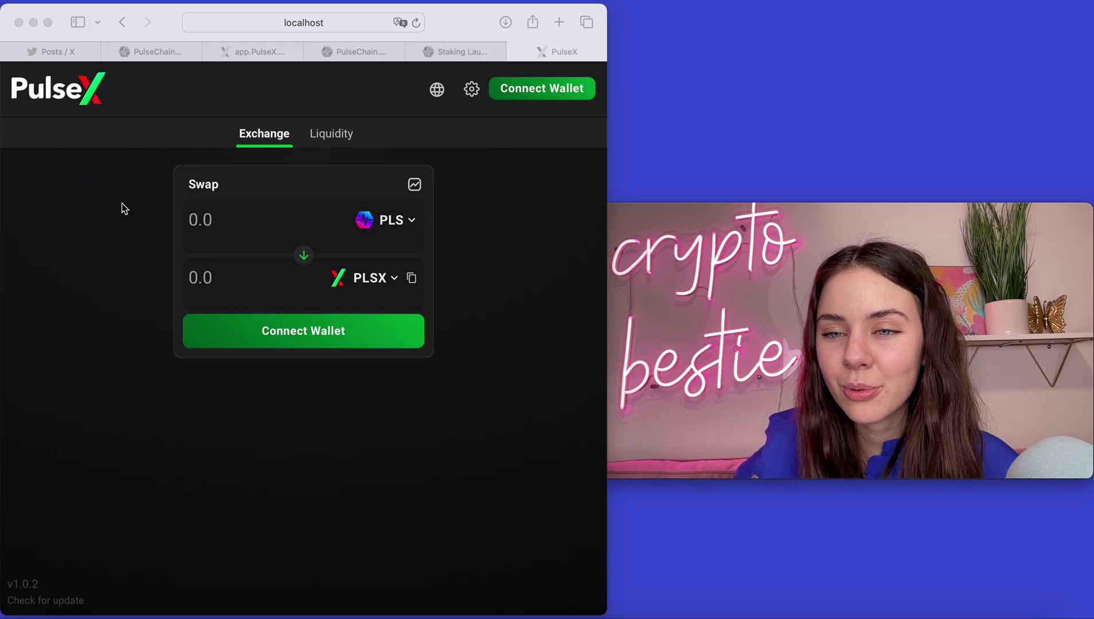
- Scroll through the X posts feed to its end, then go back to the PulseChain Launchpad tab
left_click(73, 52)
scroll(269, 375, "down", 3)
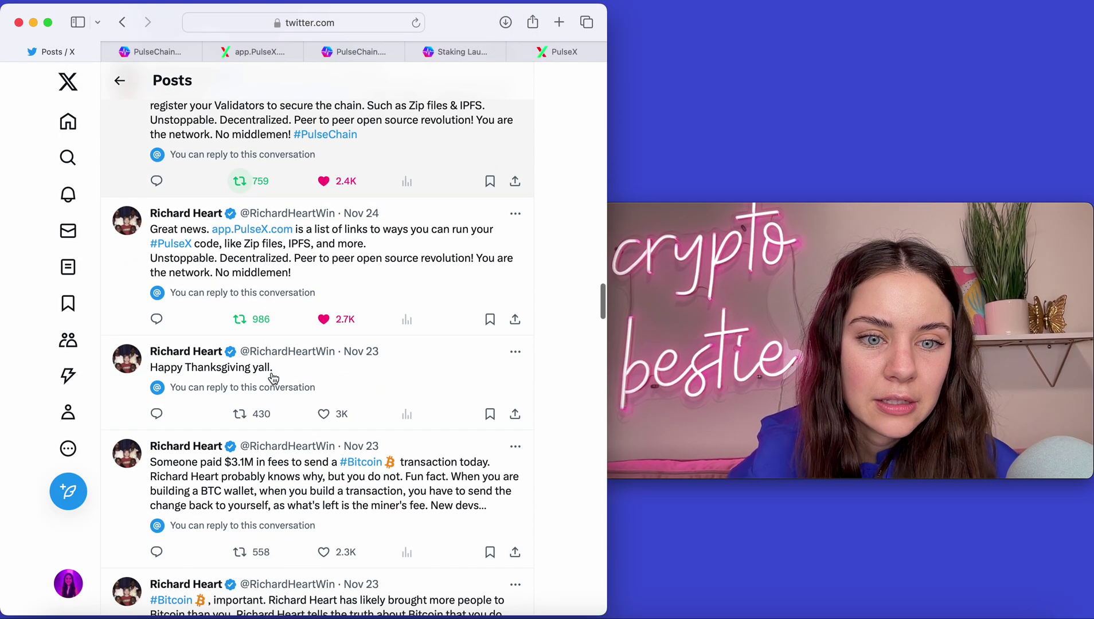
scroll(273, 378, "down", 10)
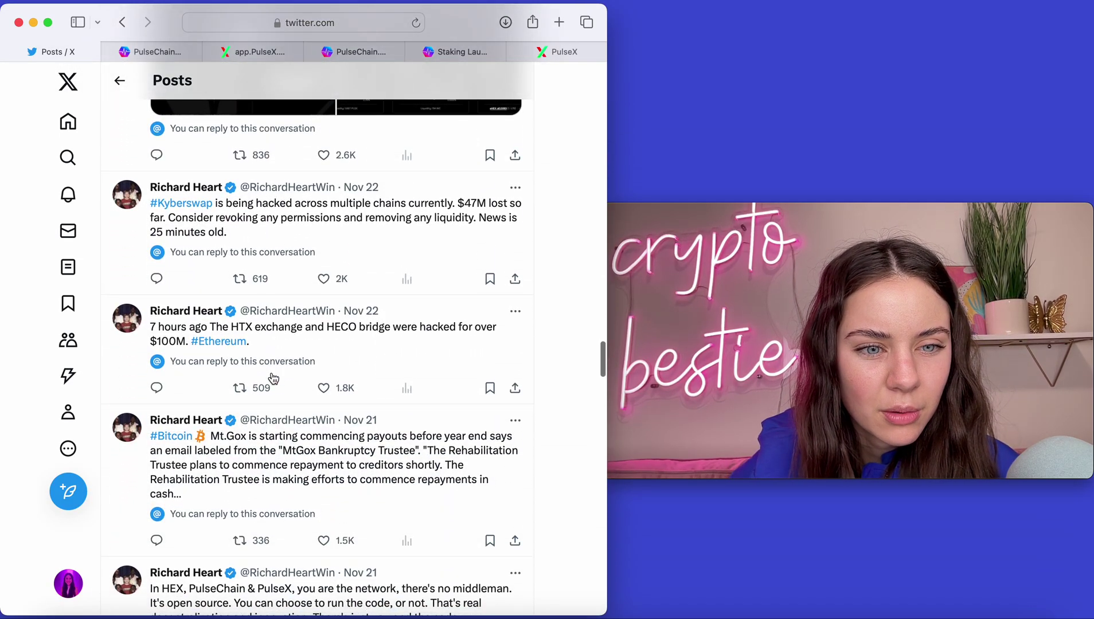
scroll(273, 377, "down", 15)
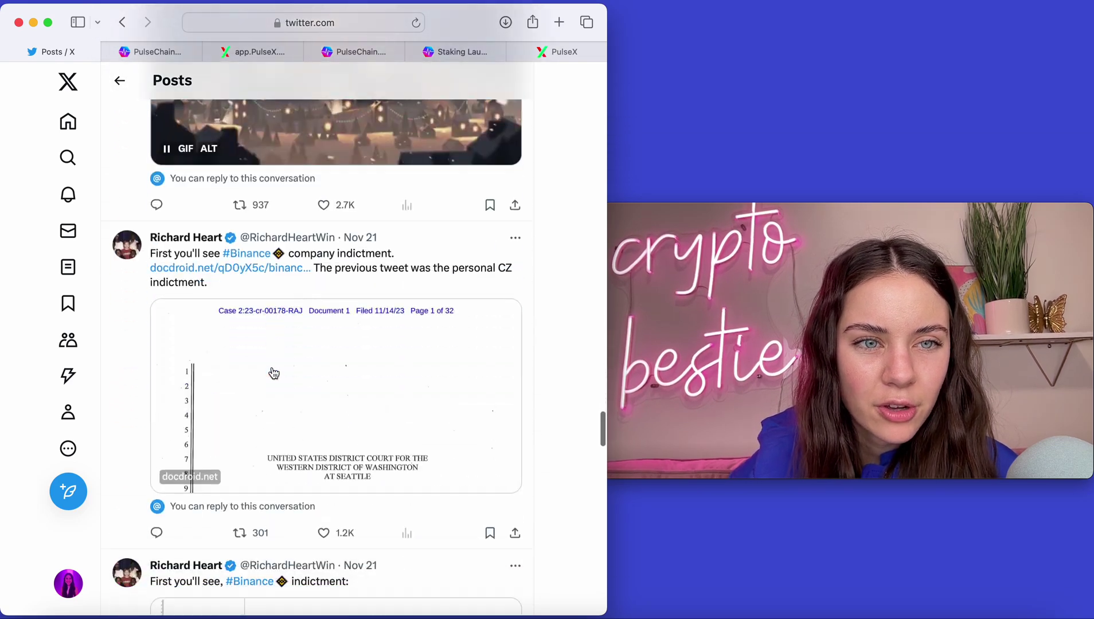
scroll(273, 374, "down", 15)
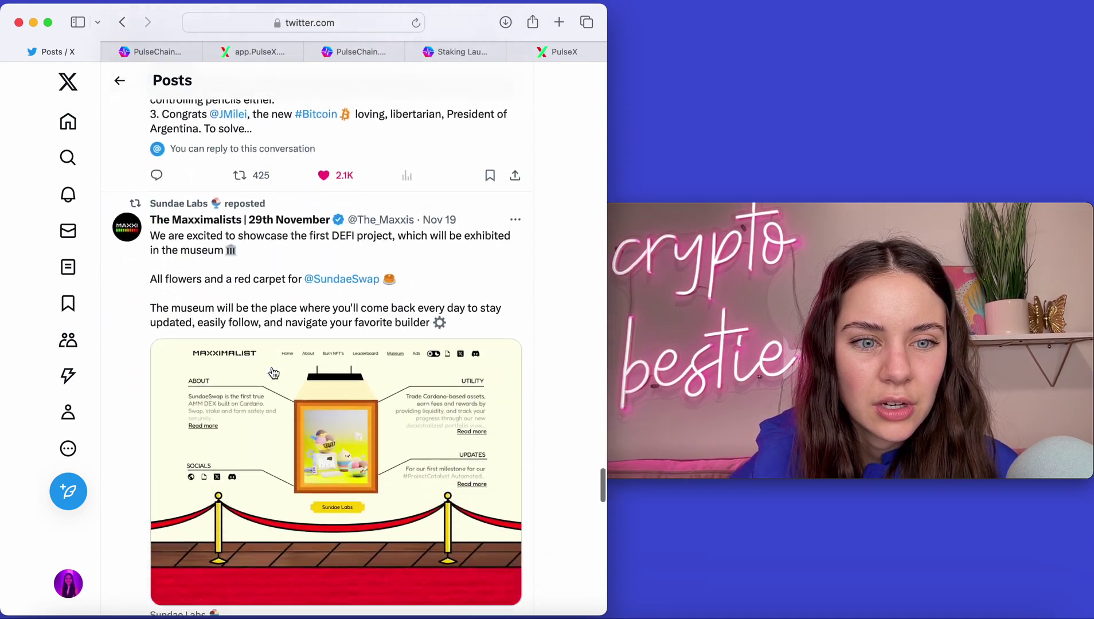
scroll(274, 374, "down", 10)
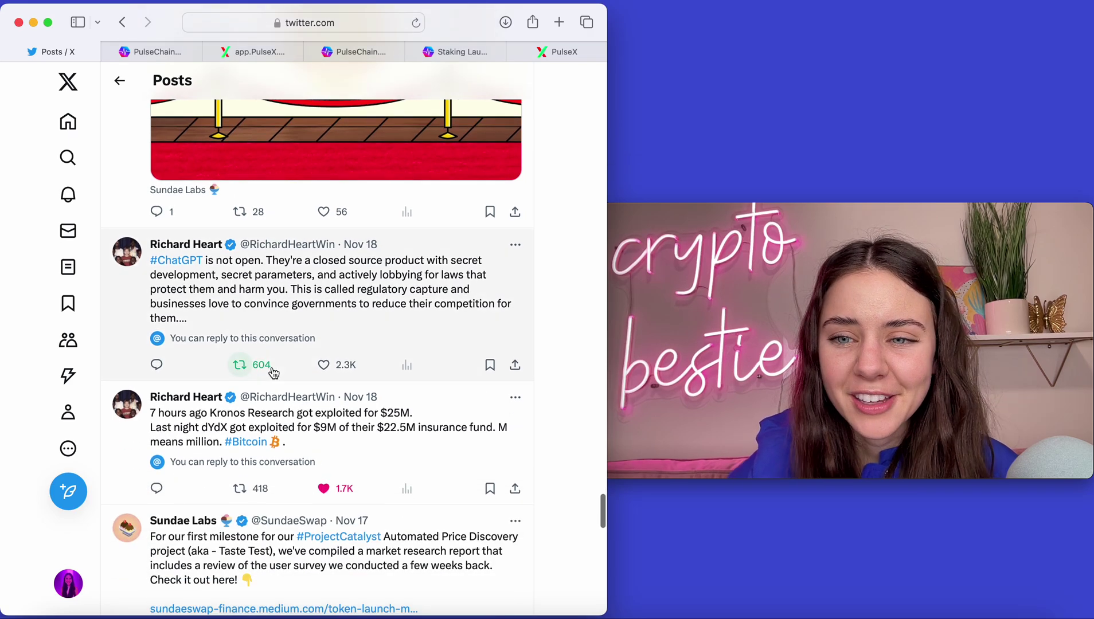
scroll(274, 373, "down", 1)
scroll(274, 374, "down", 8)
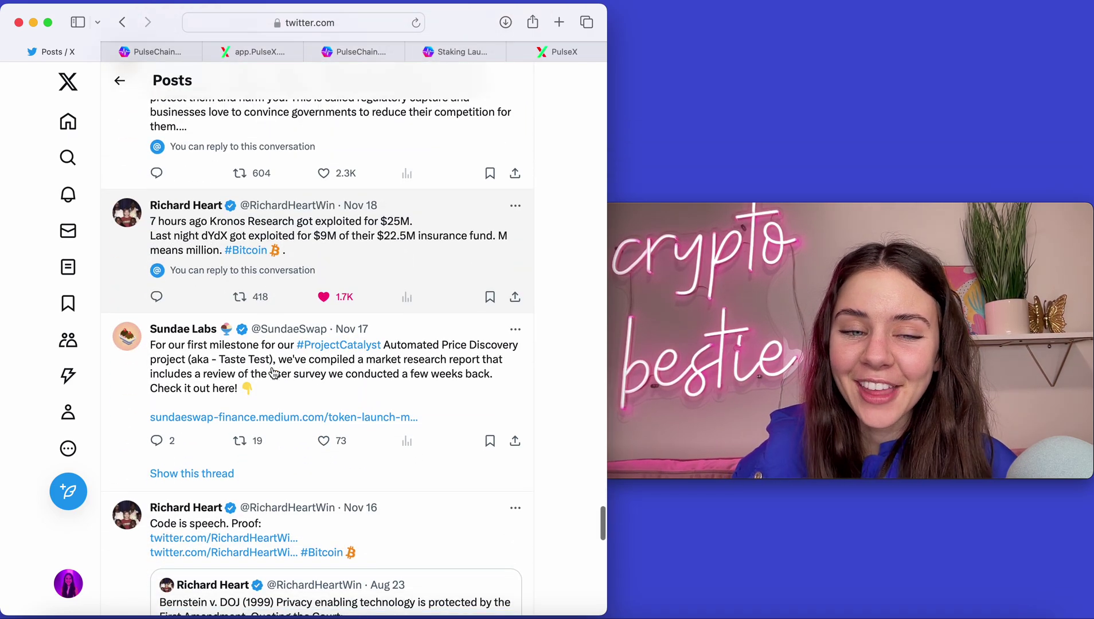
scroll(273, 373, "down", 12)
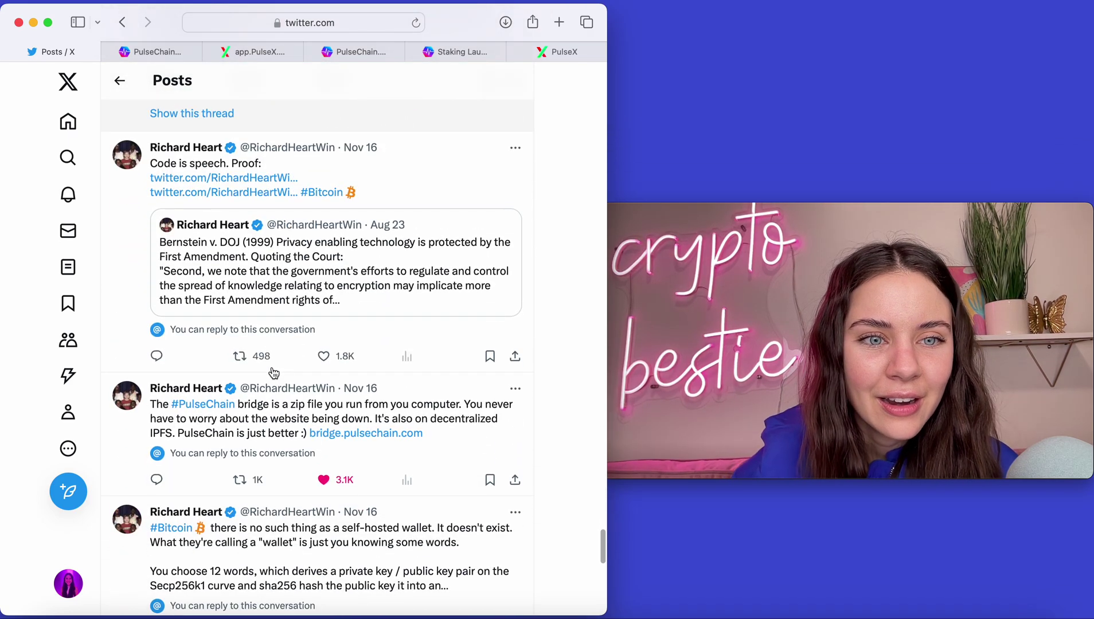
scroll(278, 447, "down", 20)
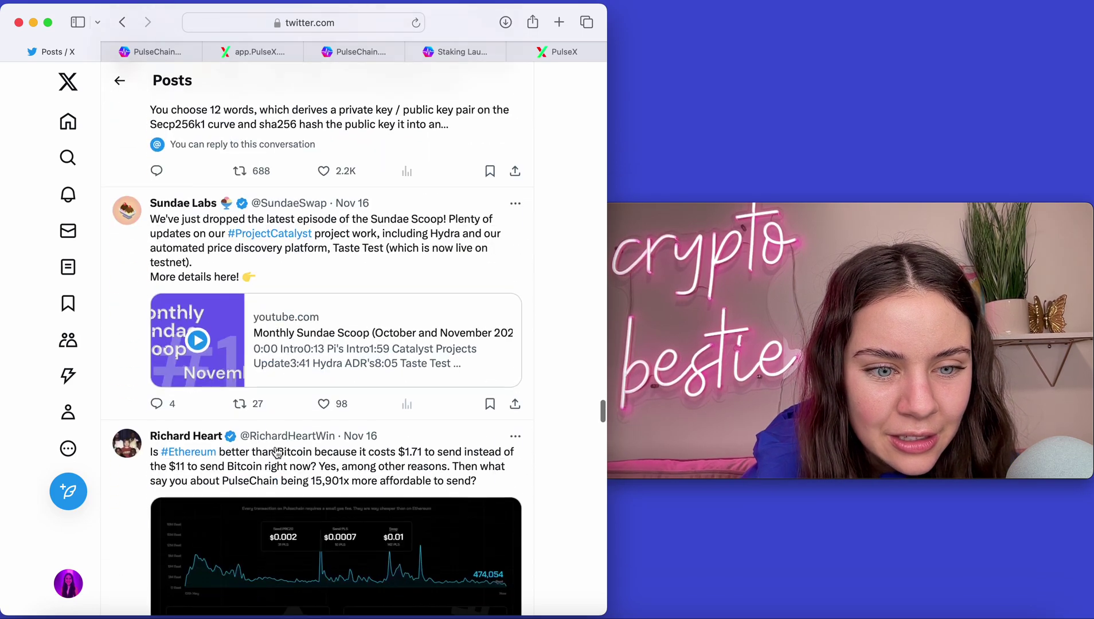
scroll(277, 452, "down", 20)
scroll(277, 453, "down", 20)
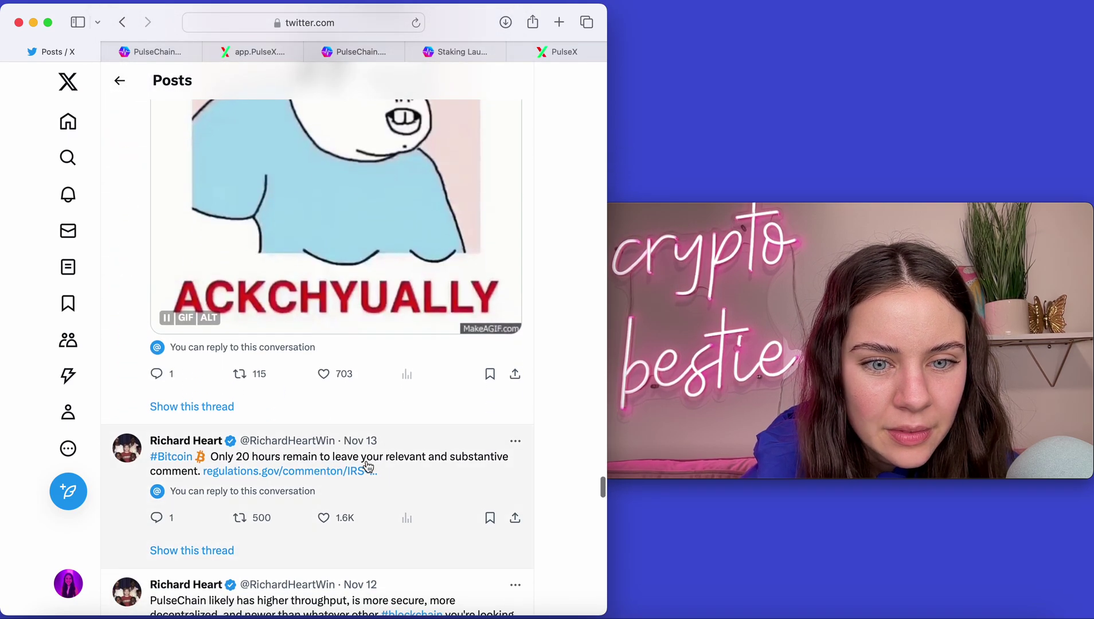
scroll(374, 467, "down", 10)
scroll(376, 466, "down", 20)
scroll(376, 466, "down", 20)
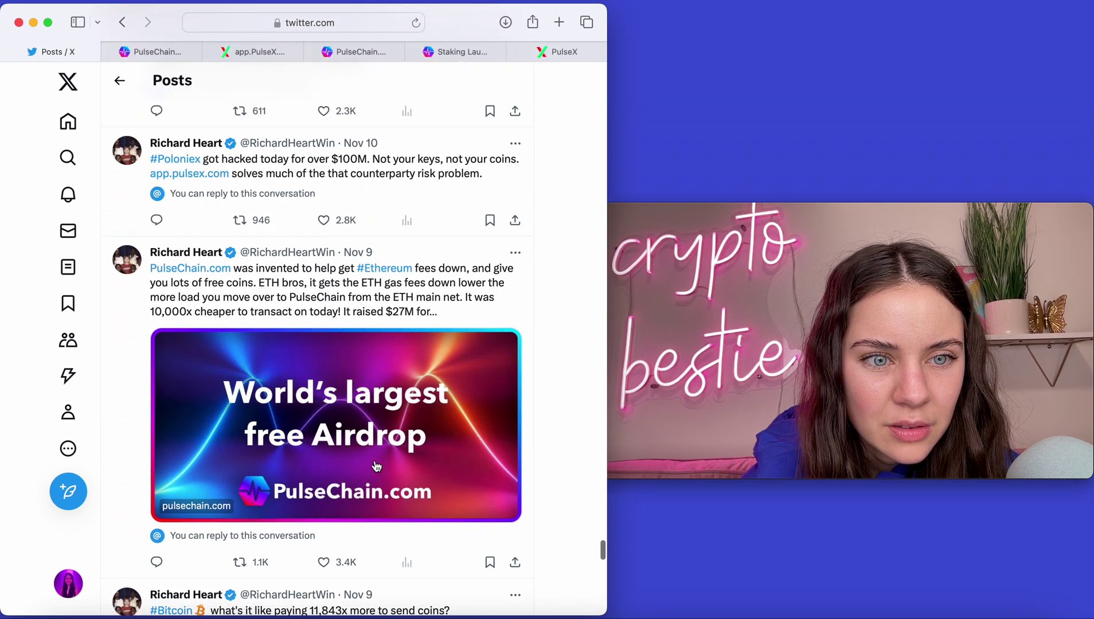
scroll(376, 465, "down", 12)
scroll(376, 465, "down", 15)
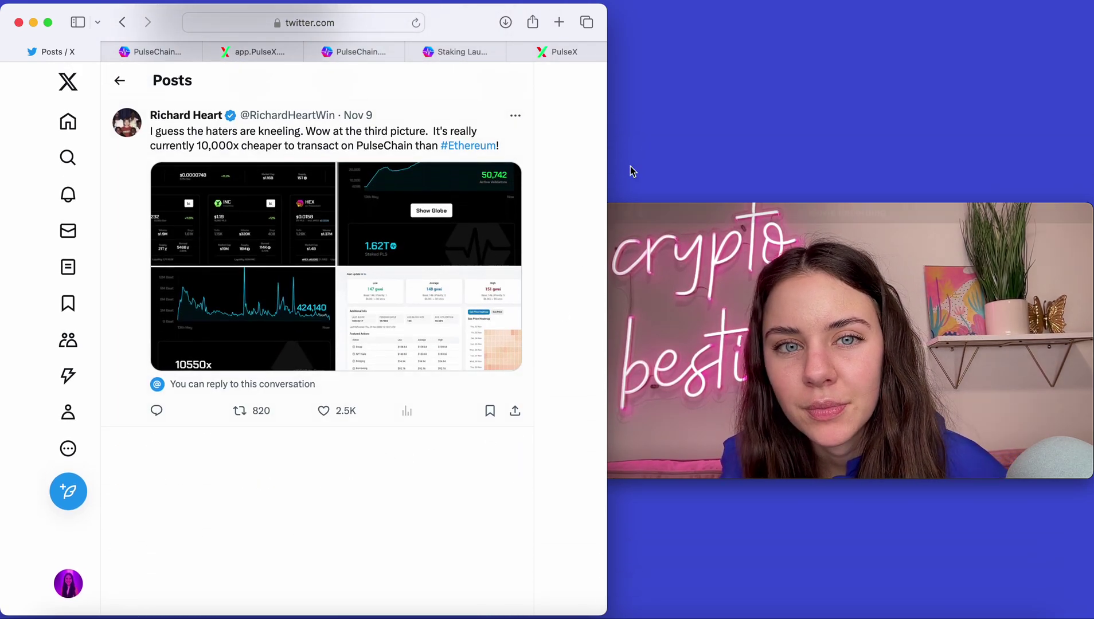
left_click(156, 55)
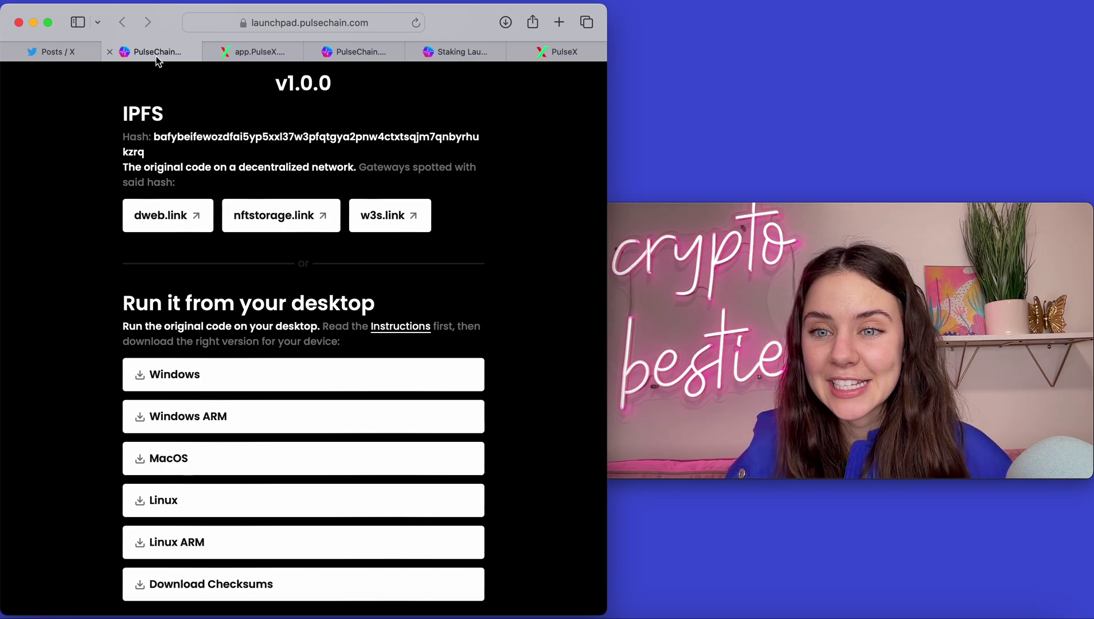
scroll(170, 157, "up", 3)
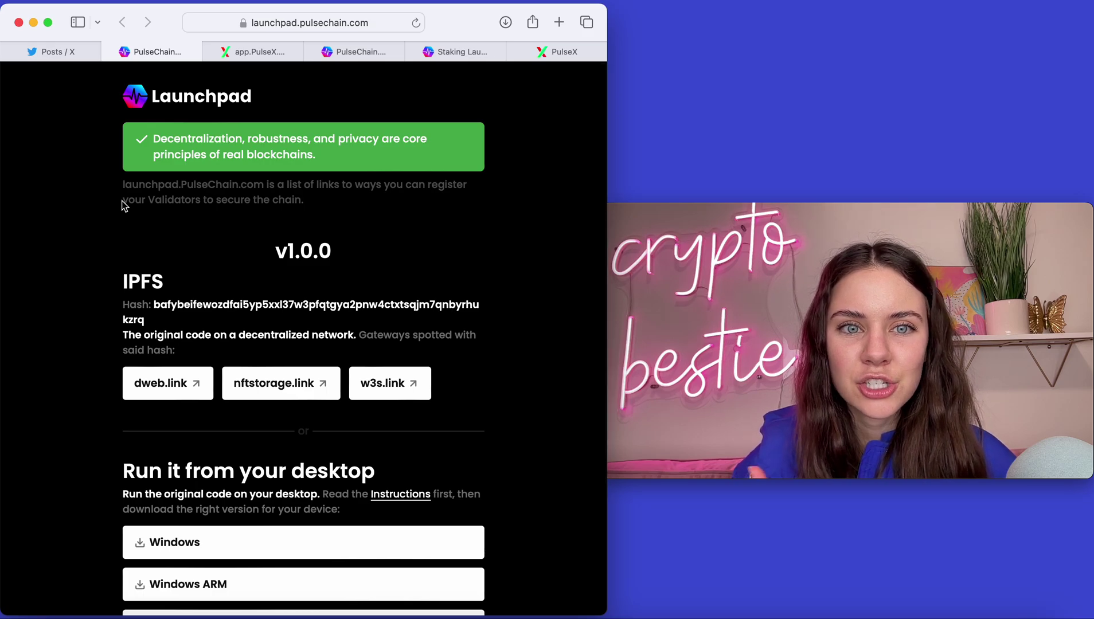